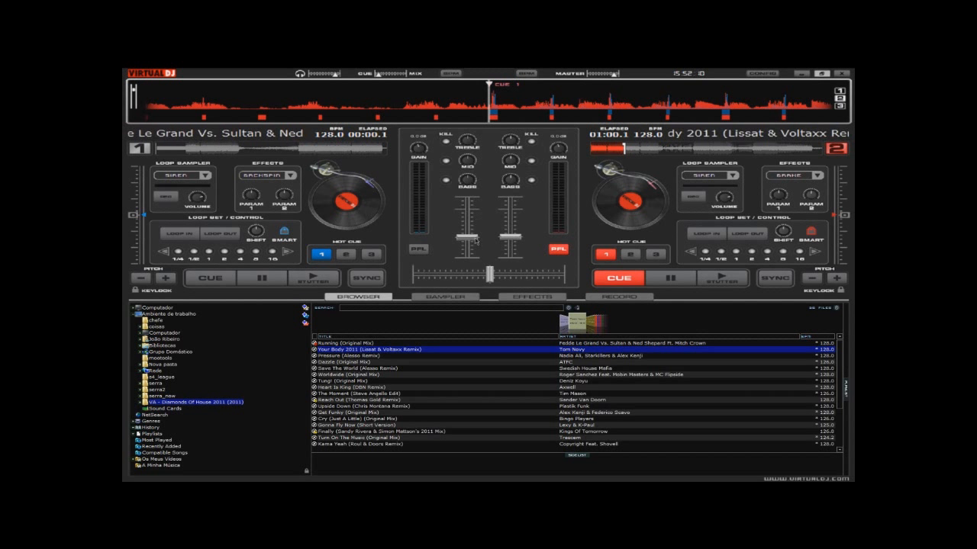
Step: Start playback of "Running (Original Mix)" on deck 1 and try out the crossfader and the deck's volume fader
mouse_move(489, 274)
mouse_down()
mouse_move(554, 279)
mouse_move(490, 276)
mouse_up()
mouse_move(472, 242)
mouse_down()
mouse_move(473, 259)
mouse_move(471, 240)
mouse_up()
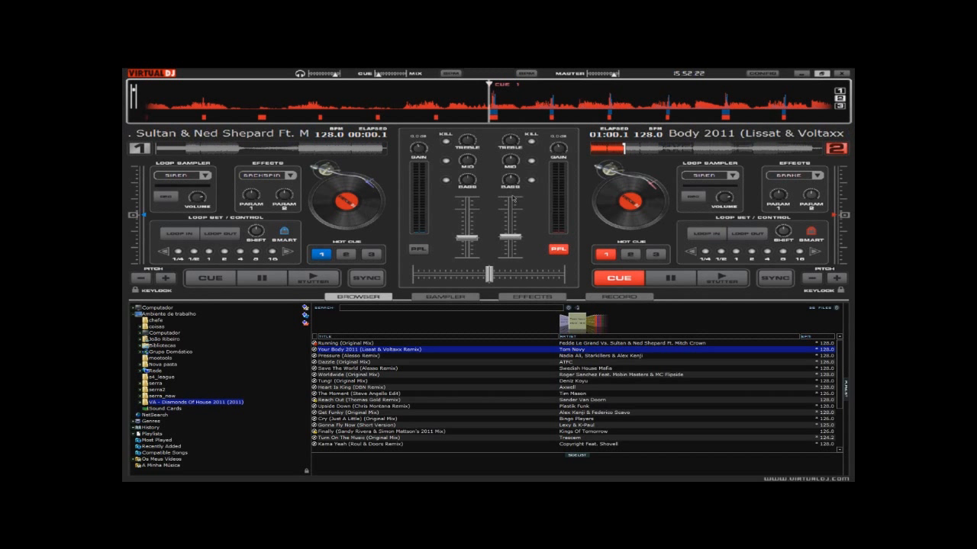
click(323, 283)
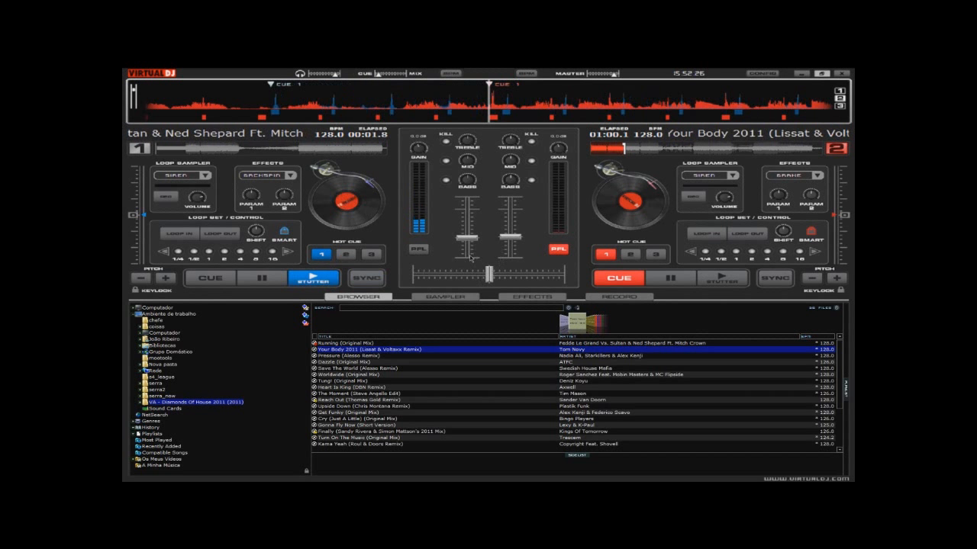
mouse_move(489, 276)
mouse_down()
mouse_move(563, 276)
mouse_move(413, 276)
mouse_move(564, 277)
mouse_move(490, 285)
mouse_move(551, 285)
mouse_move(414, 285)
mouse_move(565, 285)
mouse_move(492, 287)
mouse_up()
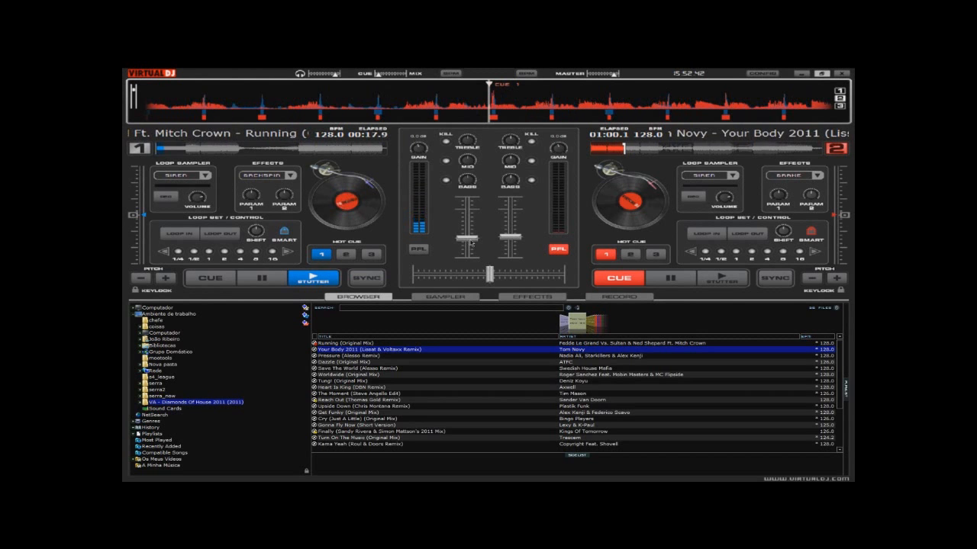
Step: Play "Your Body 2011" on deck 2 alongside deck 1, work the crossfader, and return deck 2 to its cue point
click(722, 283)
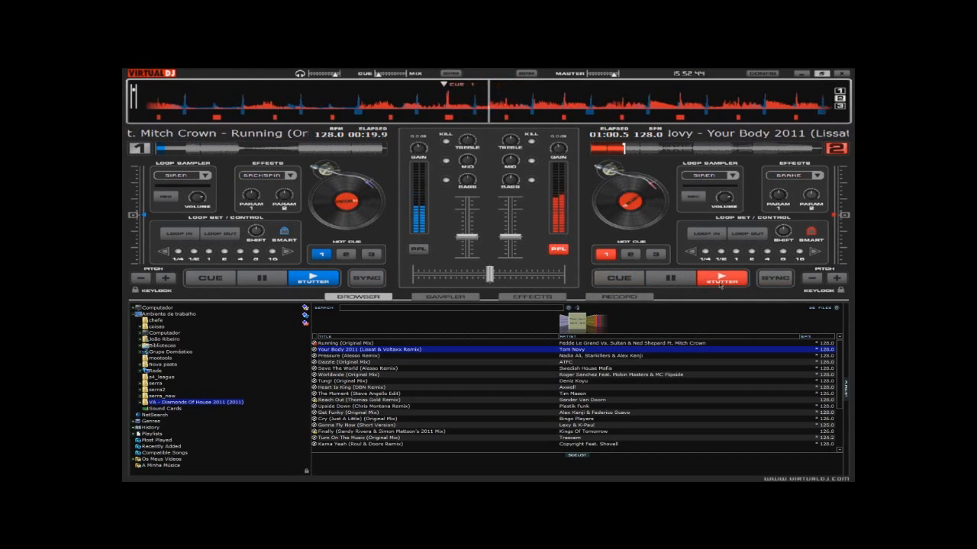
mouse_move(489, 273)
mouse_down()
mouse_move(413, 273)
mouse_move(563, 273)
mouse_move(489, 273)
mouse_up()
click(606, 280)
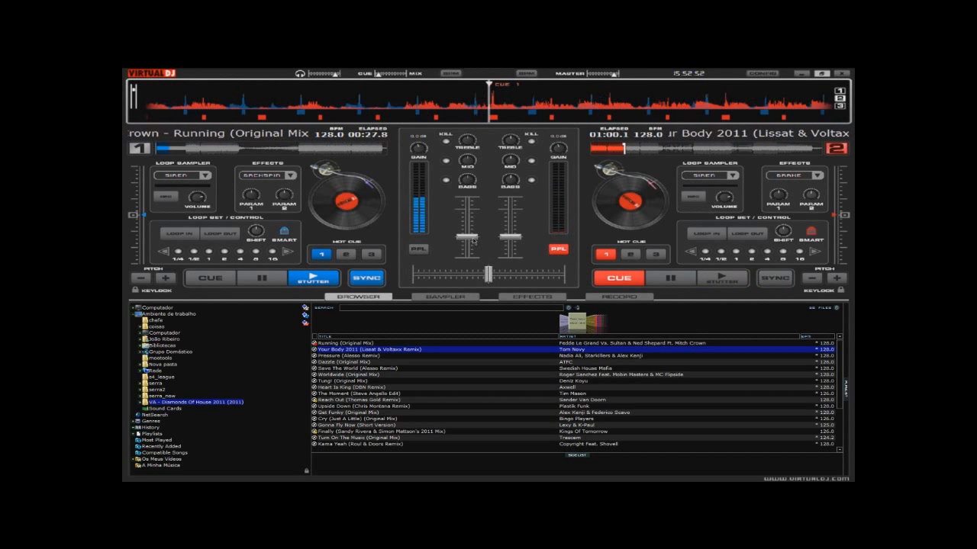
Step: Adjust deck 1's volume fader and run the deck through cue, play and pause, leaving it paused
mouse_move(473, 243)
mouse_move(473, 239)
mouse_down()
mouse_move(473, 260)
mouse_move(473, 241)
mouse_up()
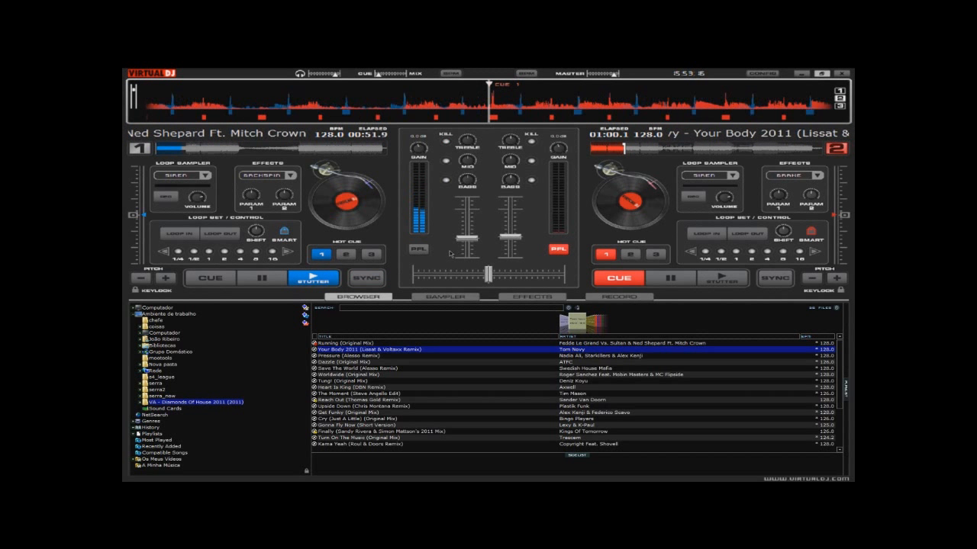
click(224, 281)
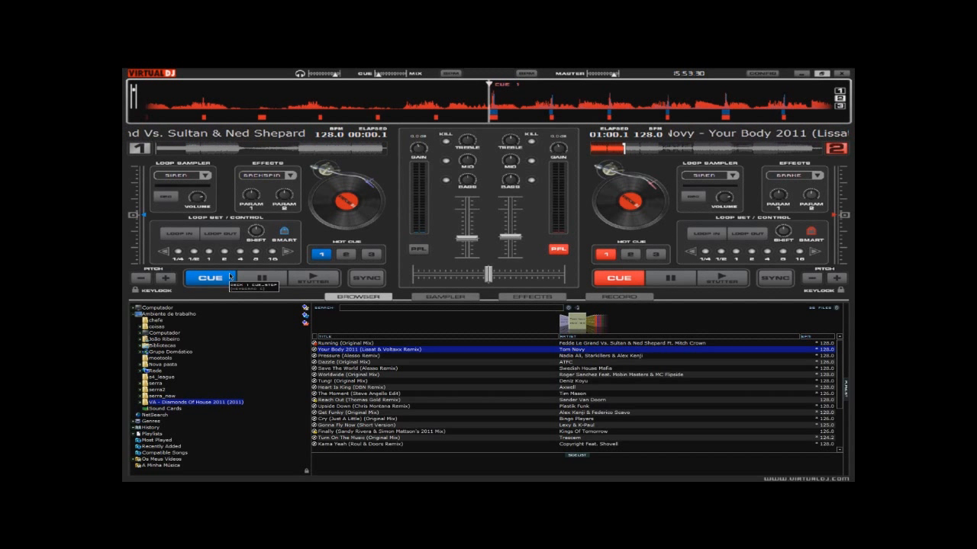
click(313, 280)
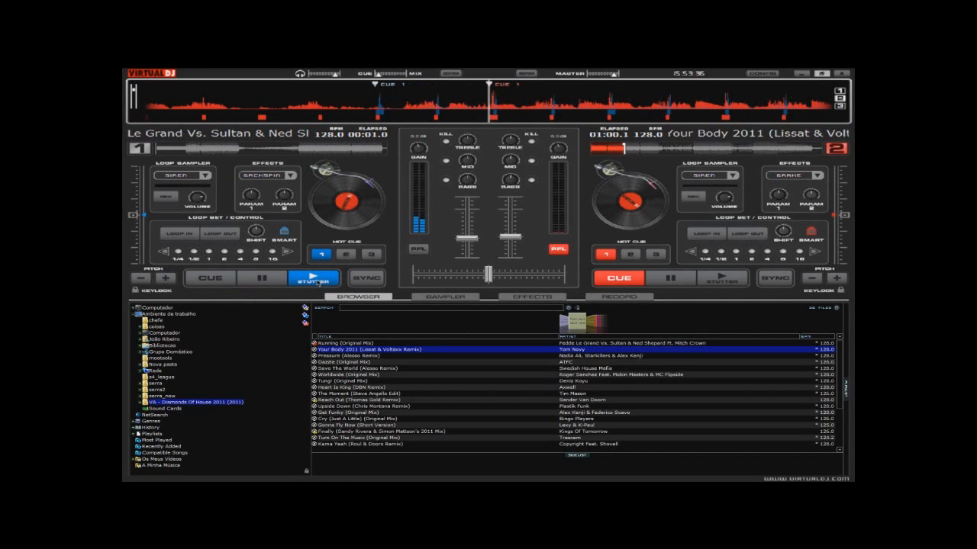
click(261, 278)
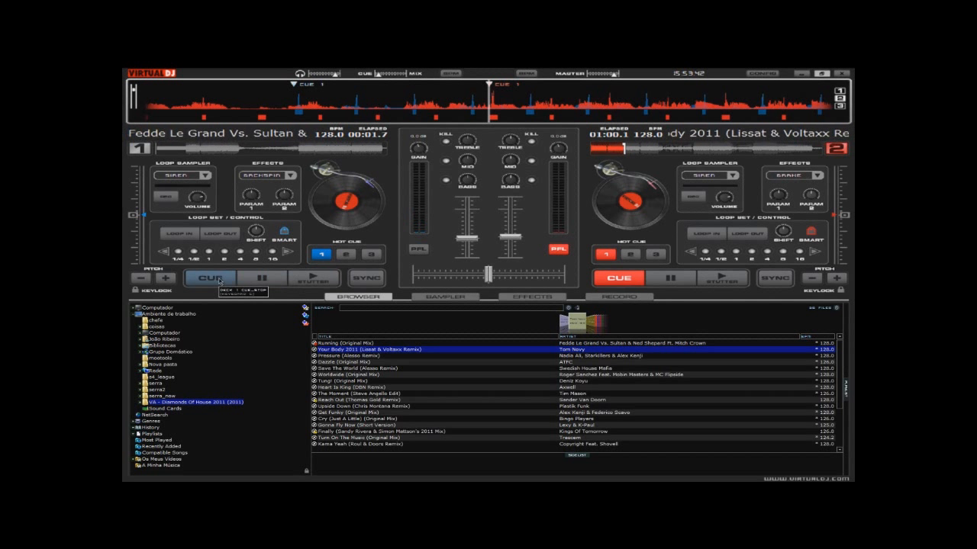
Step: Monitor deck 1 with PFL, move its cue 1 point to 00:02.0, and test it by playing and returning to cue
click(418, 248)
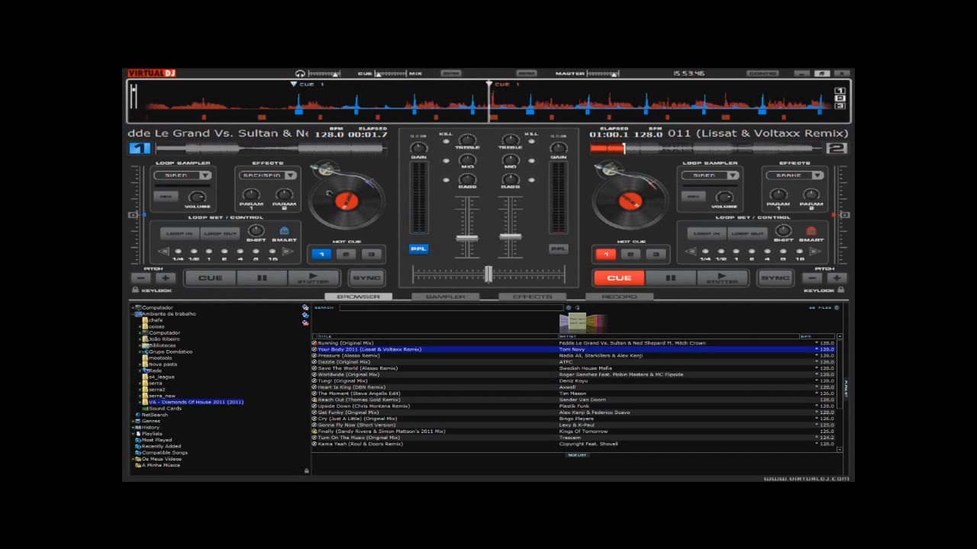
drag(329, 193, 333, 219)
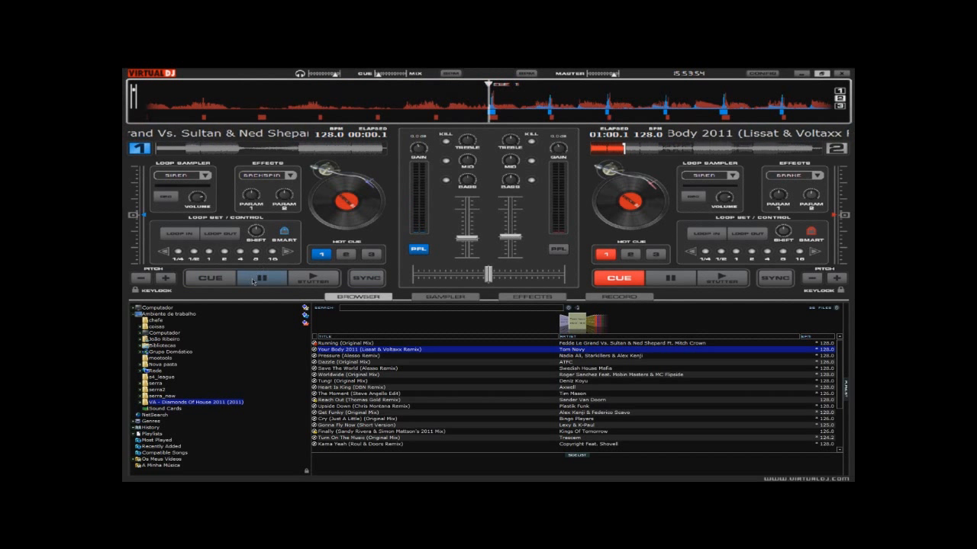
mouse_move(336, 199)
mouse_down()
mouse_move(353, 205)
mouse_move(329, 188)
mouse_move(372, 200)
mouse_up()
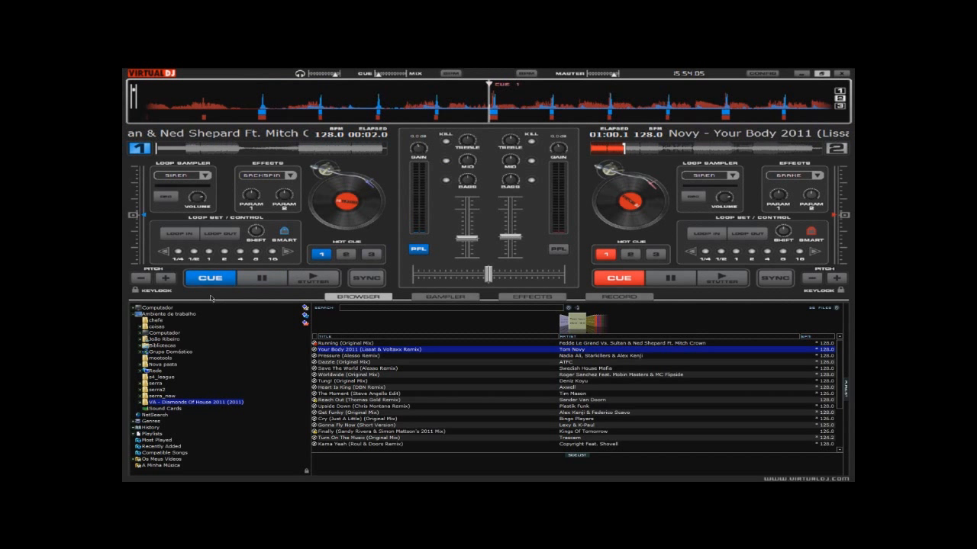
click(307, 281)
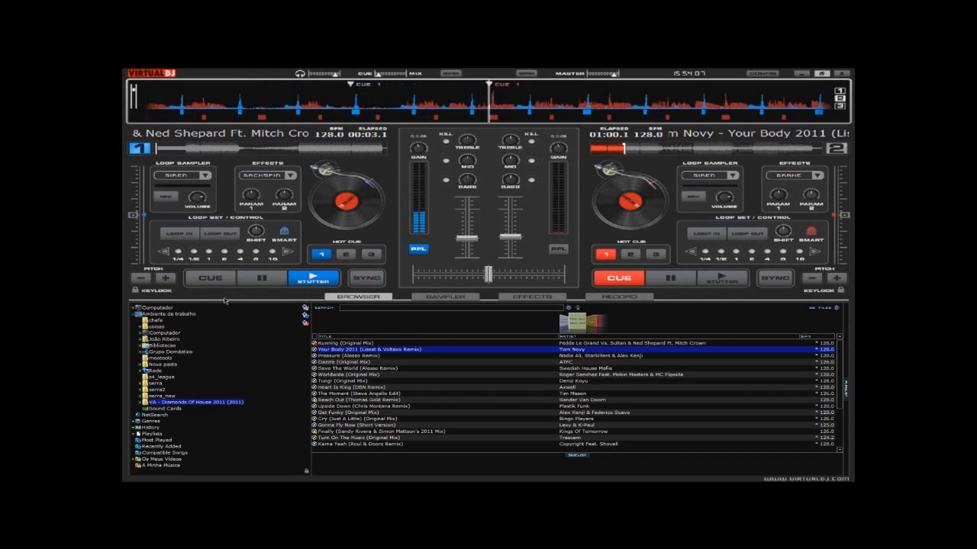
click(210, 282)
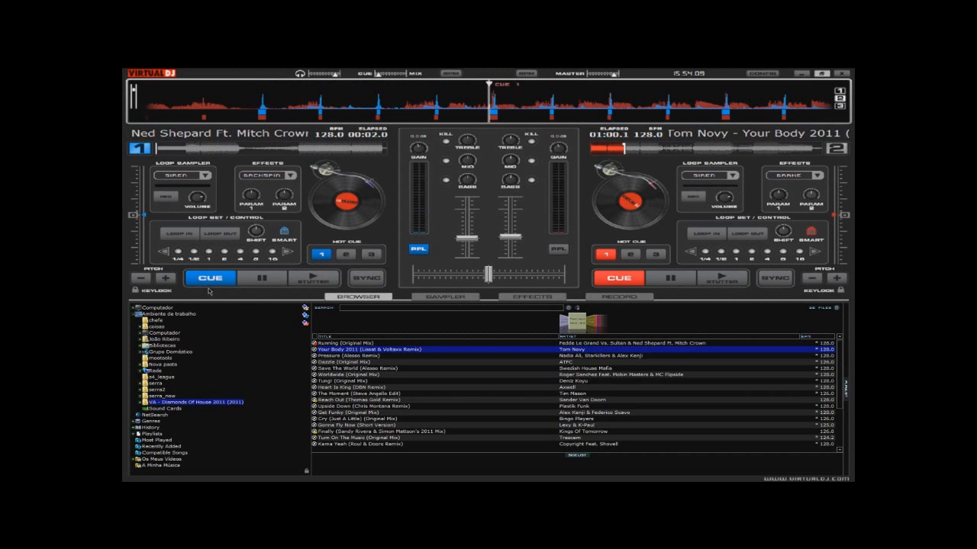
click(303, 281)
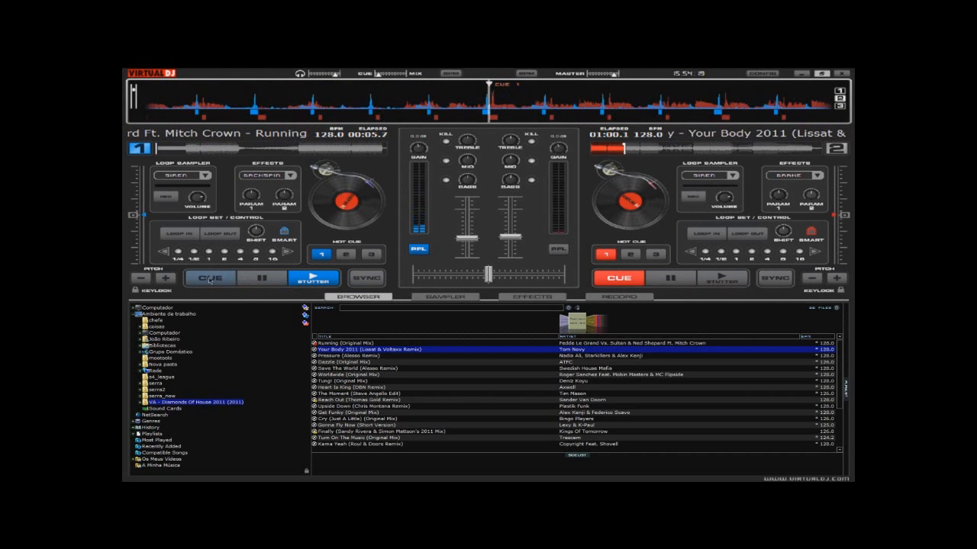
click(210, 280)
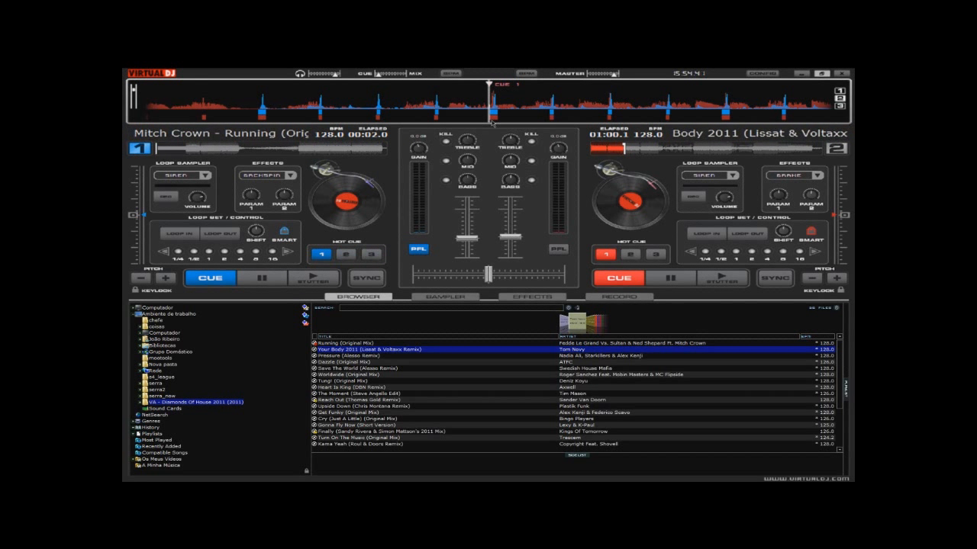
Step: Store hot cue 3 on deck 1 at 00:03.9 and test jumping back to it during playback
drag(512, 108, 280, 101)
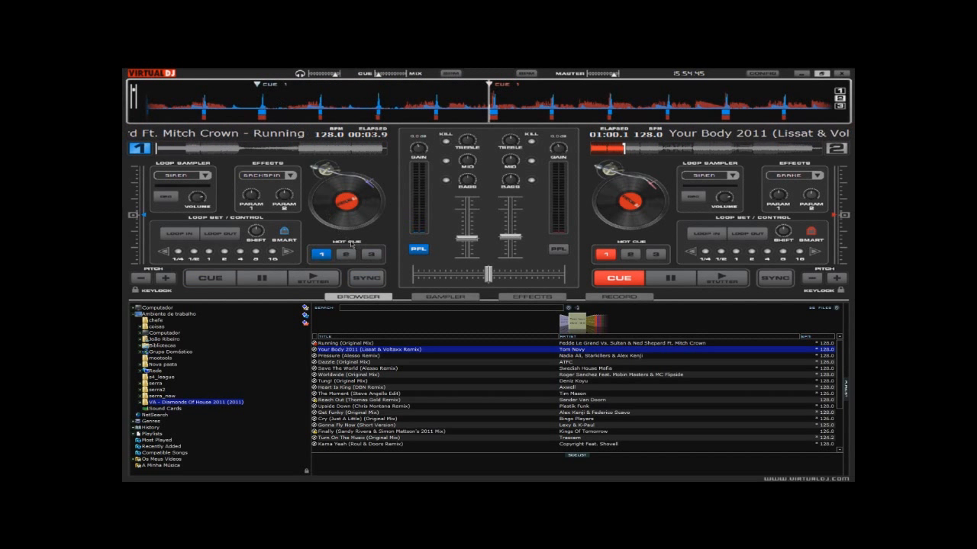
click(371, 256)
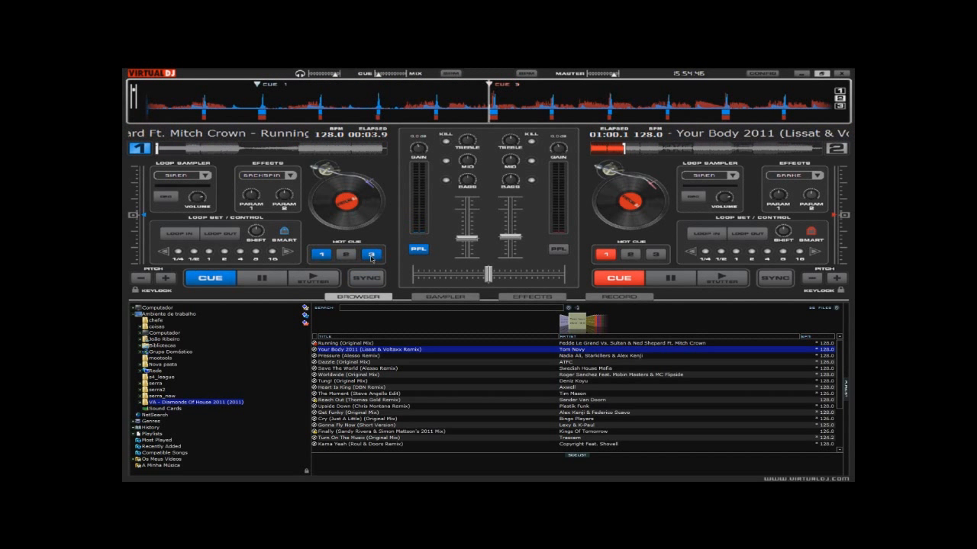
click(315, 279)
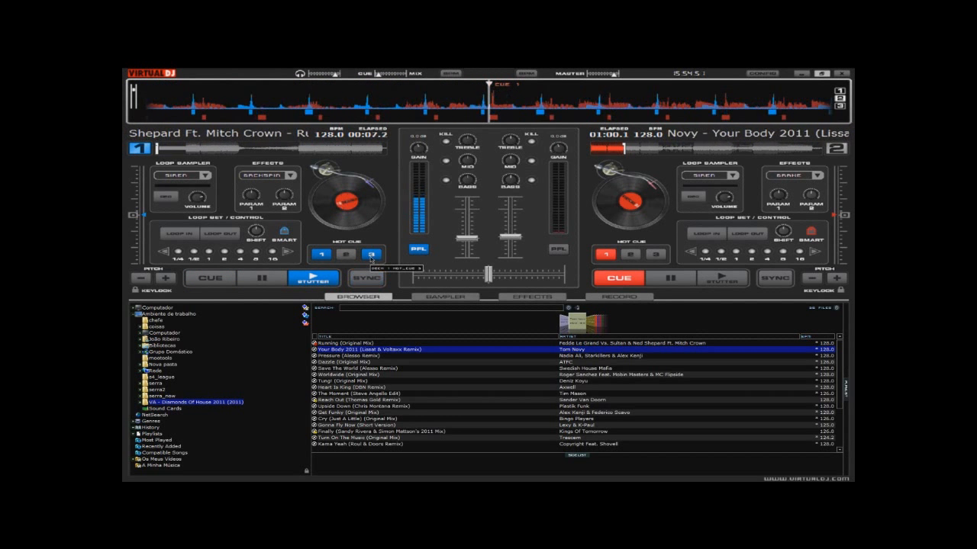
click(371, 255)
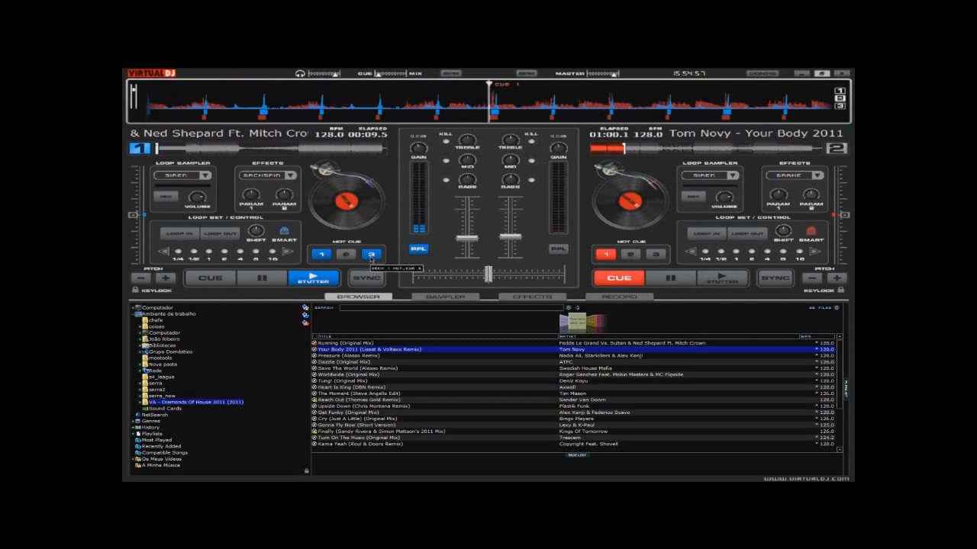
click(213, 281)
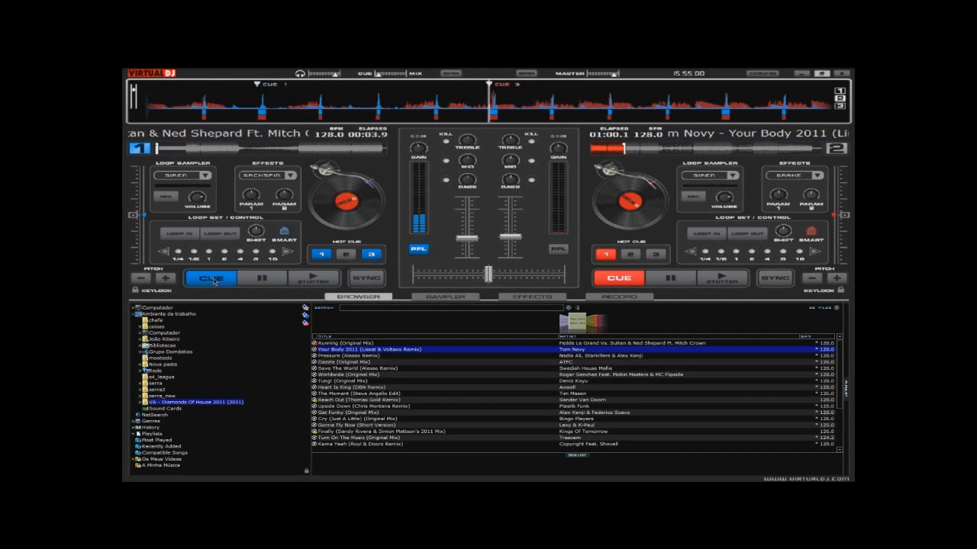
click(372, 256)
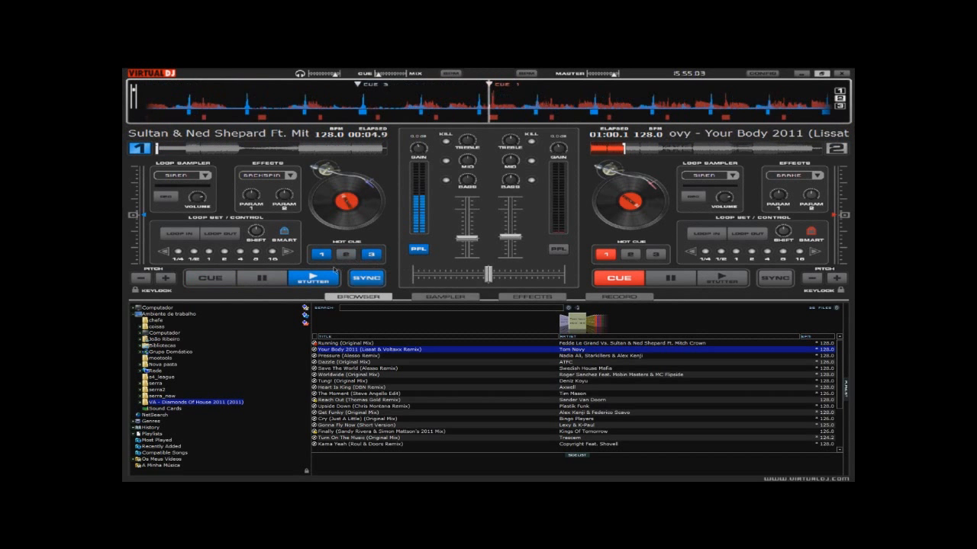
Step: Pause deck 1, store hot cue 2 at 00:07.6, and start playback from it
click(254, 281)
drag(352, 199, 356, 200)
click(344, 258)
click(326, 281)
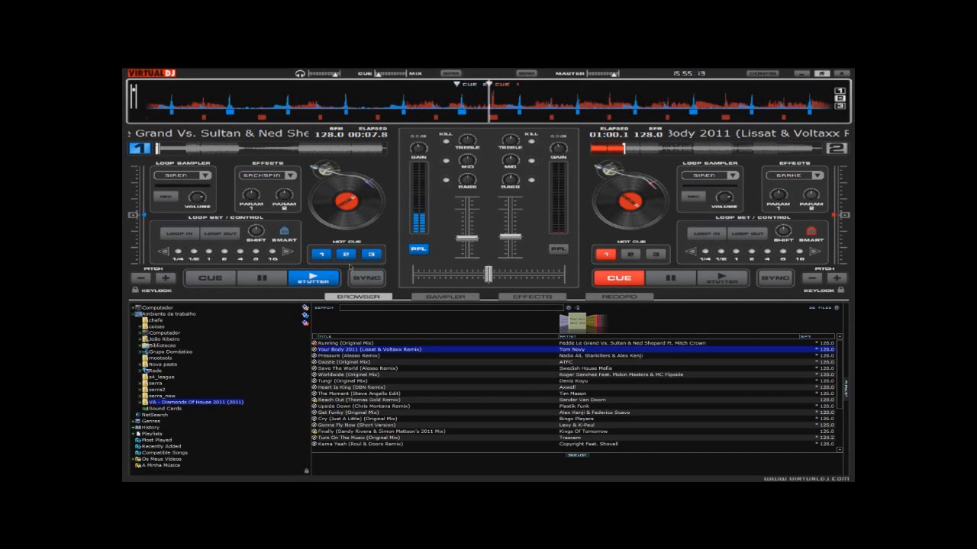
Step: Alternate repeatedly between hot cues 3 and 2 while deck 1 plays, and stop the deck back at its cue point
click(372, 257)
click(348, 260)
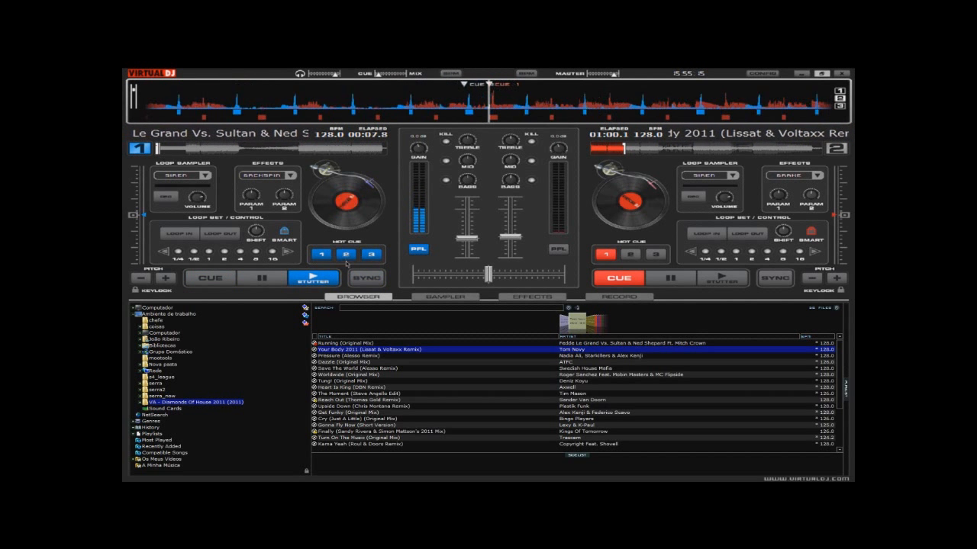
click(370, 258)
click(344, 258)
click(373, 257)
click(347, 258)
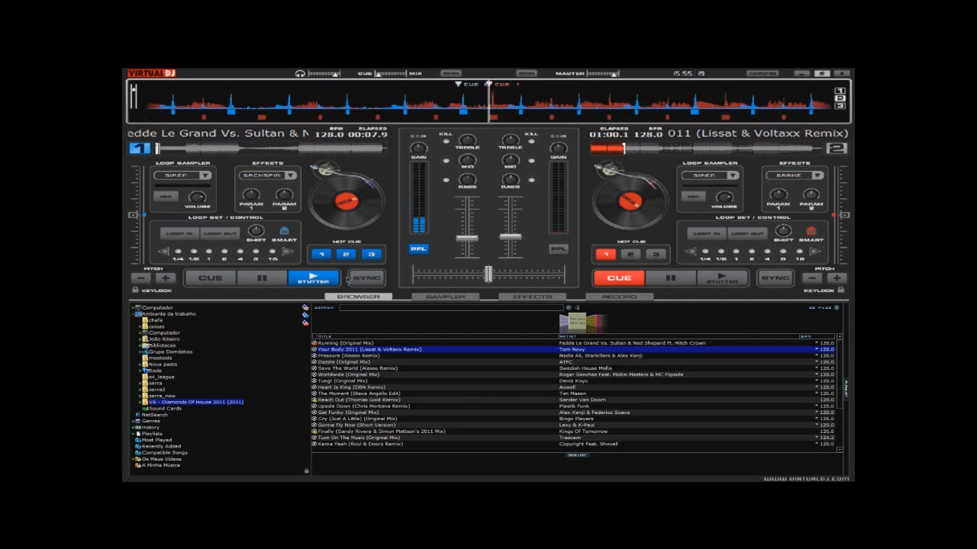
click(347, 258)
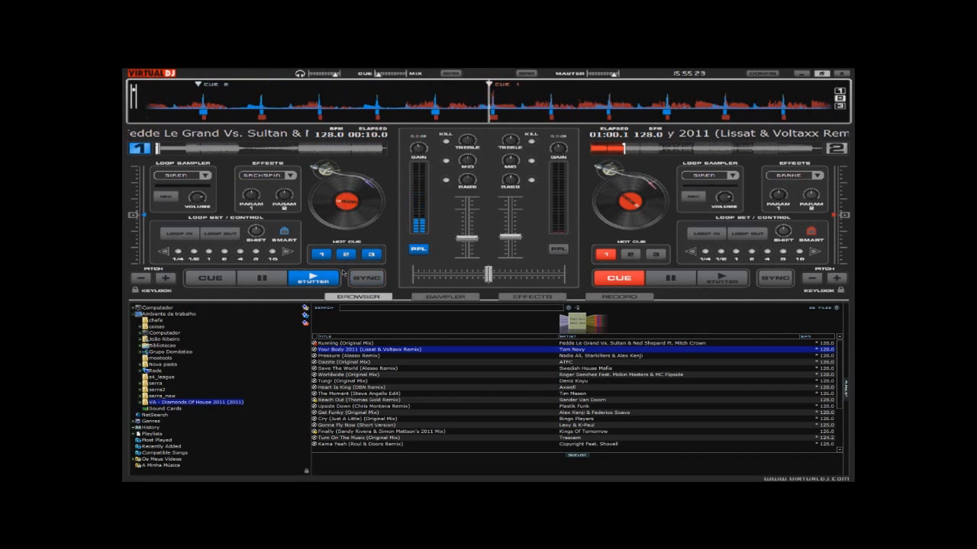
click(221, 282)
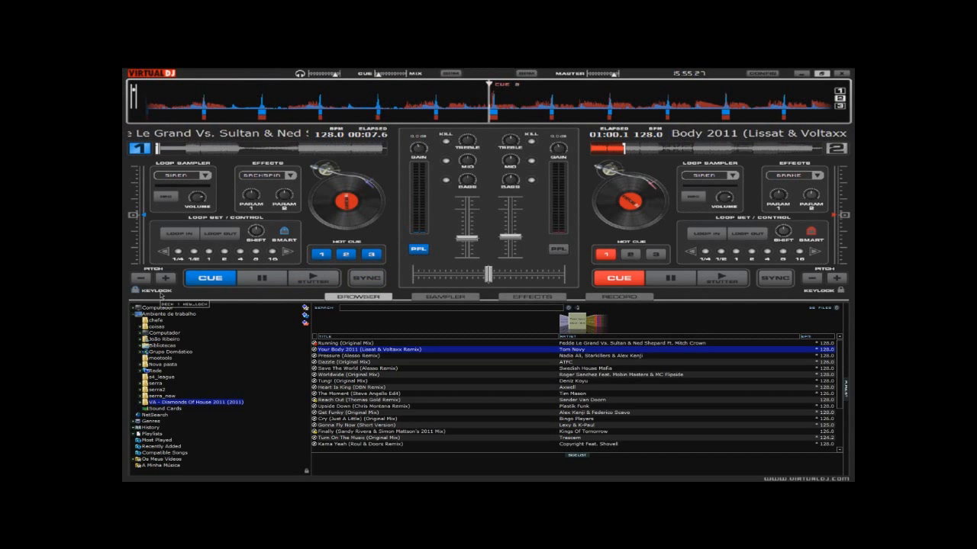
Step: Play deck 1, shift its pitch to 128.7 BPM, and try out keylock with the tempo change
click(314, 279)
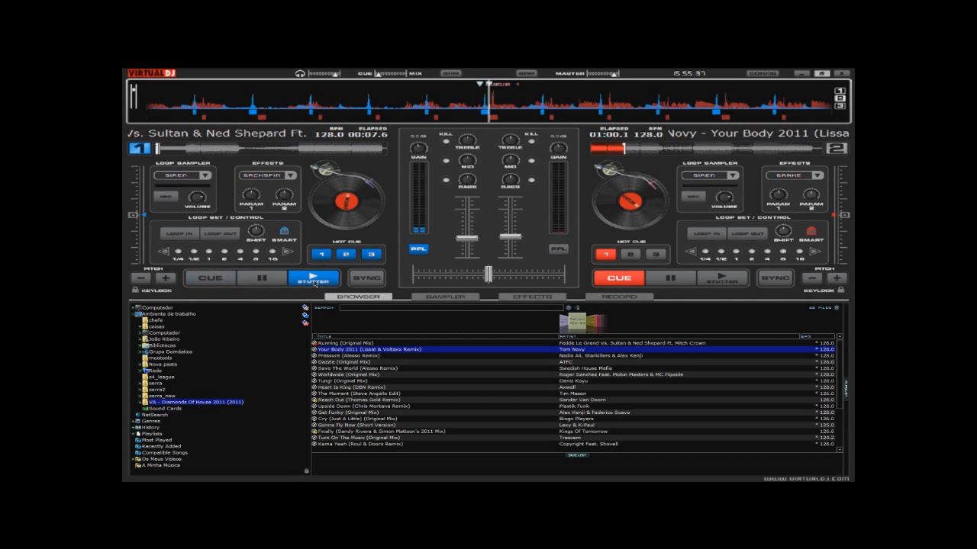
mouse_move(145, 220)
mouse_down()
mouse_move(148, 179)
mouse_move(143, 260)
mouse_move(146, 219)
mouse_up()
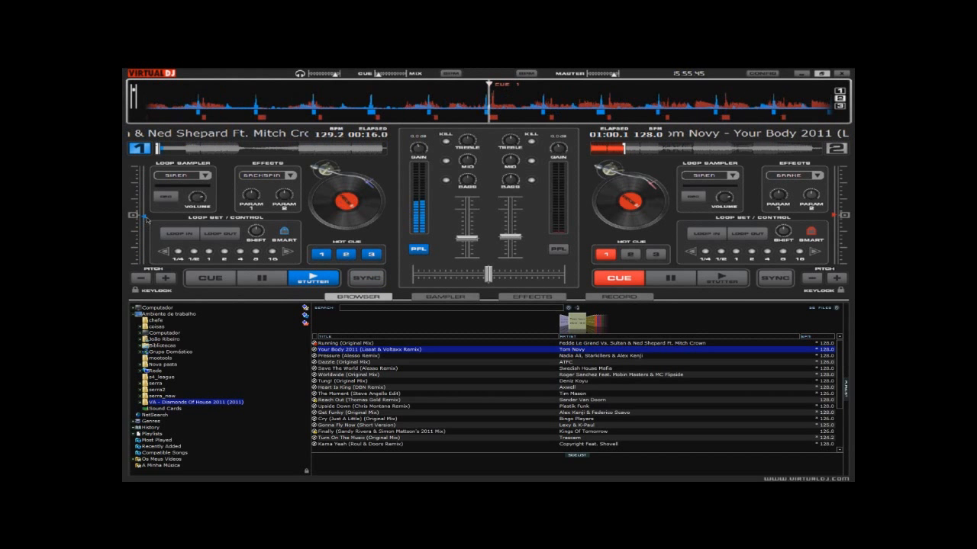
click(135, 290)
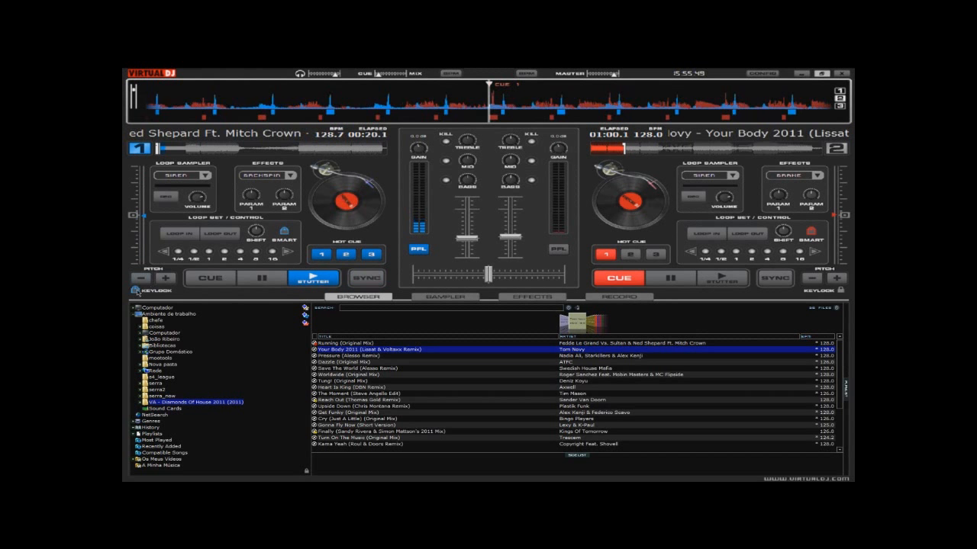
mouse_move(147, 222)
mouse_down()
mouse_move(145, 184)
mouse_move(145, 258)
mouse_move(150, 219)
mouse_up()
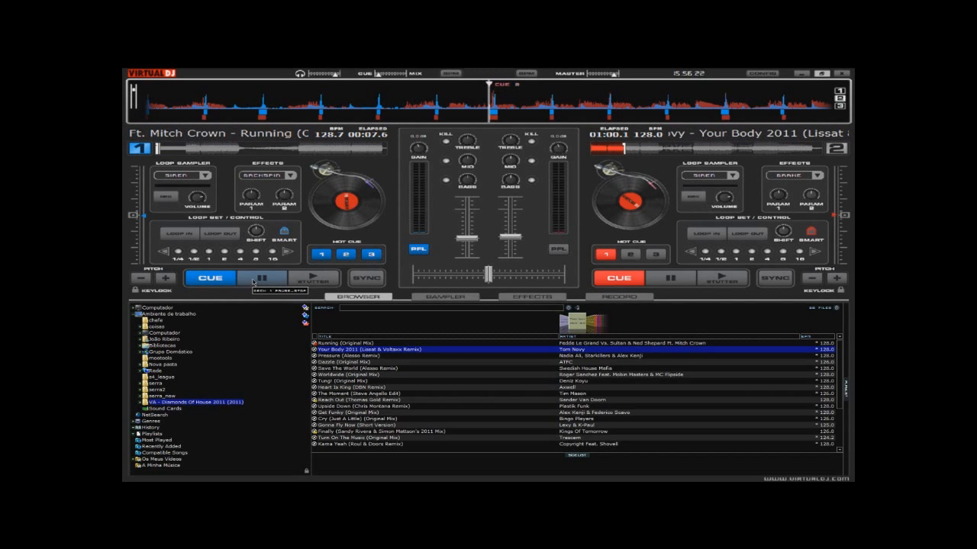
Step: Jump to different parts of deck 1's track on its overview waveform and scrub the track with the turntable platter
drag(331, 191, 358, 184)
click(175, 150)
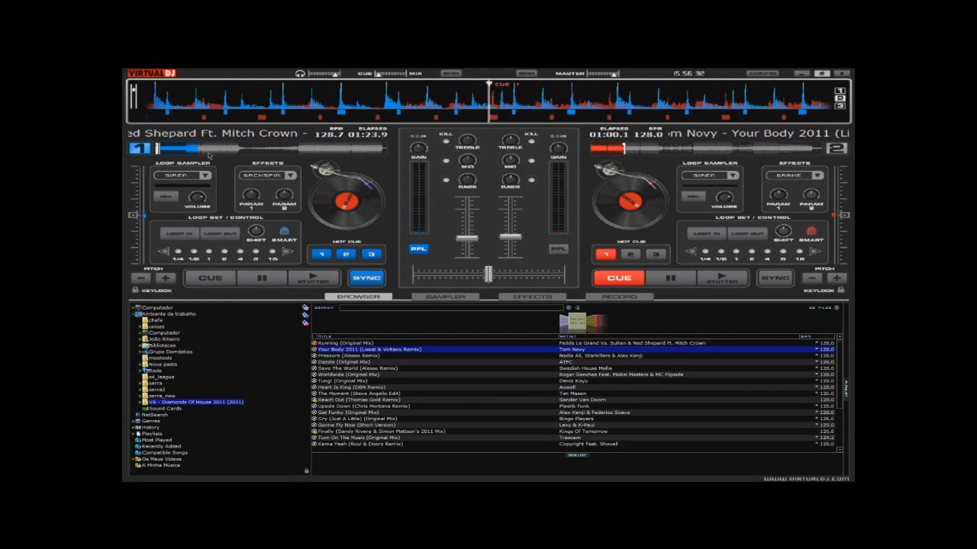
click(161, 151)
drag(326, 212, 329, 196)
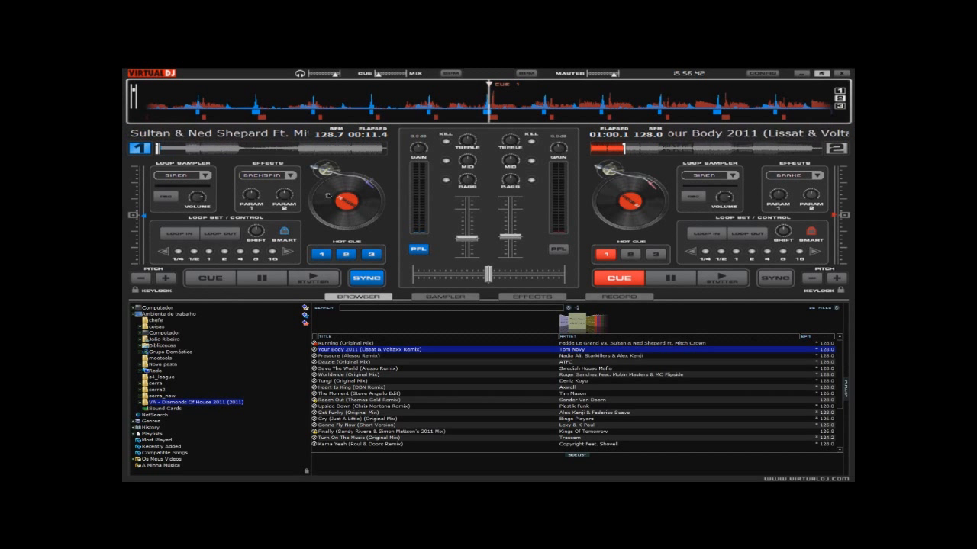
drag(327, 197, 344, 215)
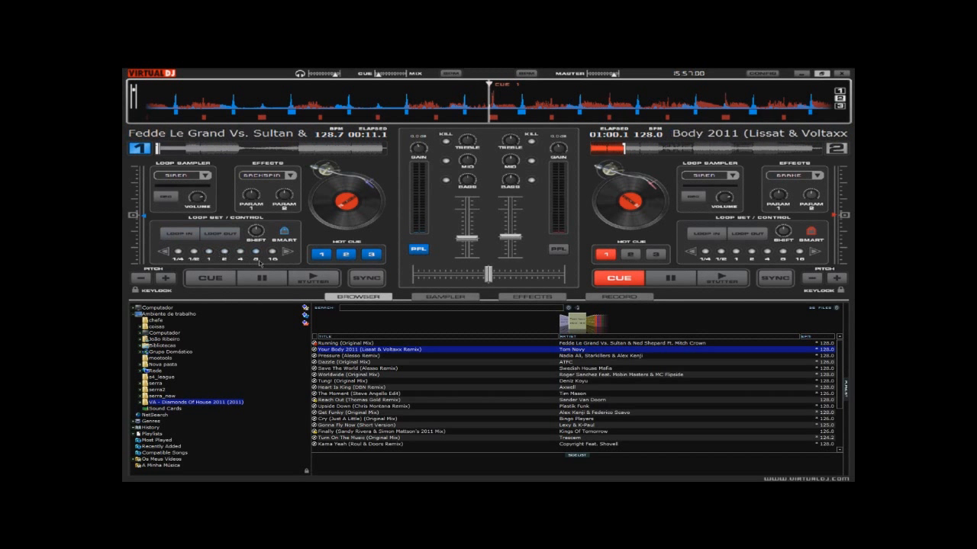
click(366, 278)
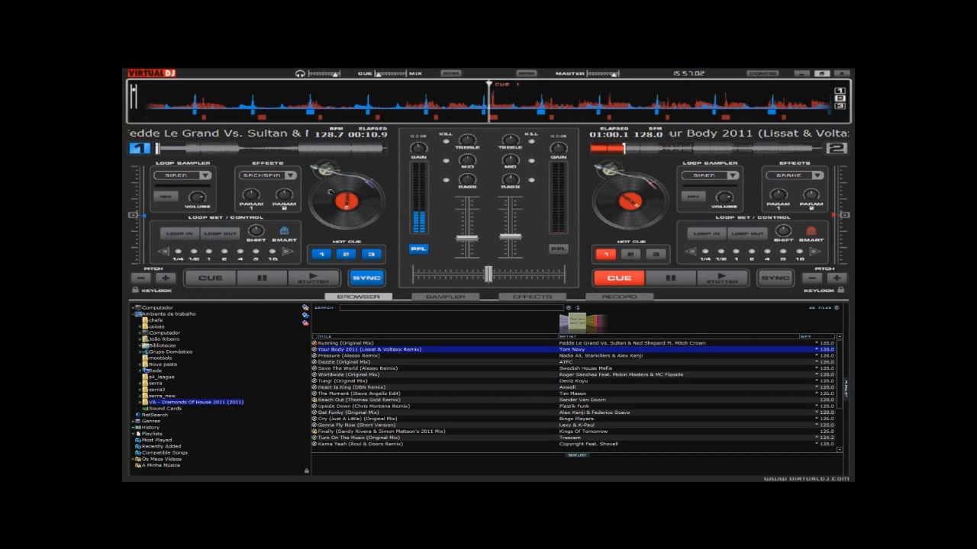
Step: Nudge deck 1's turntable platter, and put the playing track into a 4-beat loop
drag(375, 186, 373, 182)
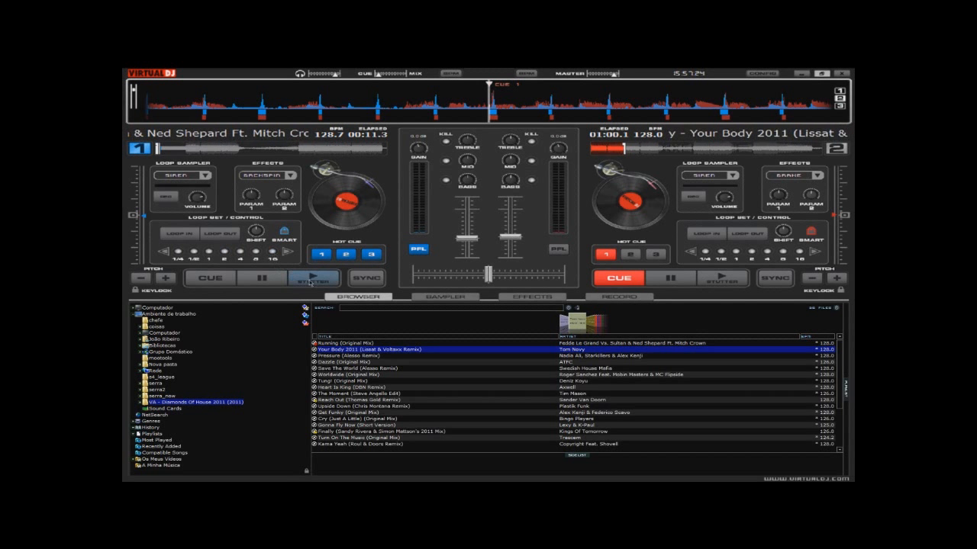
click(241, 254)
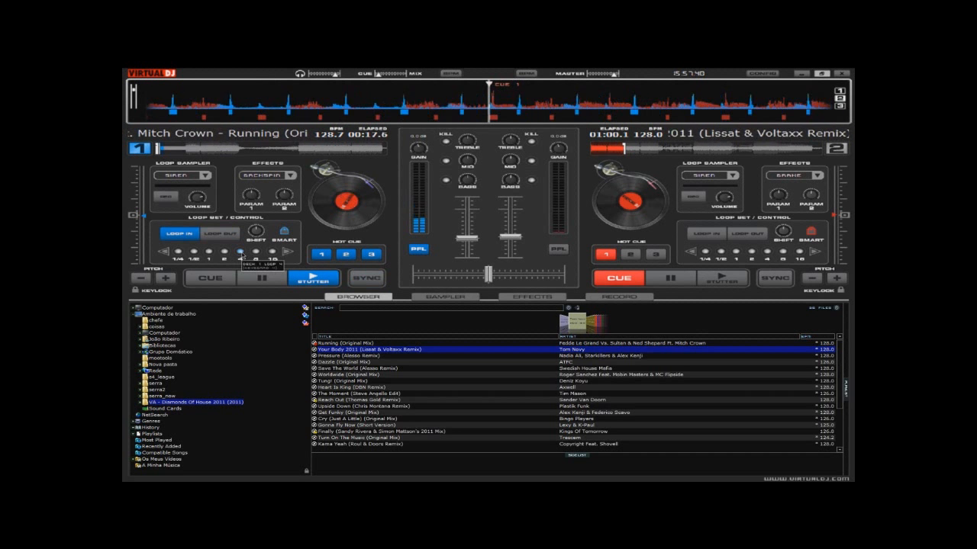
click(219, 235)
click(239, 253)
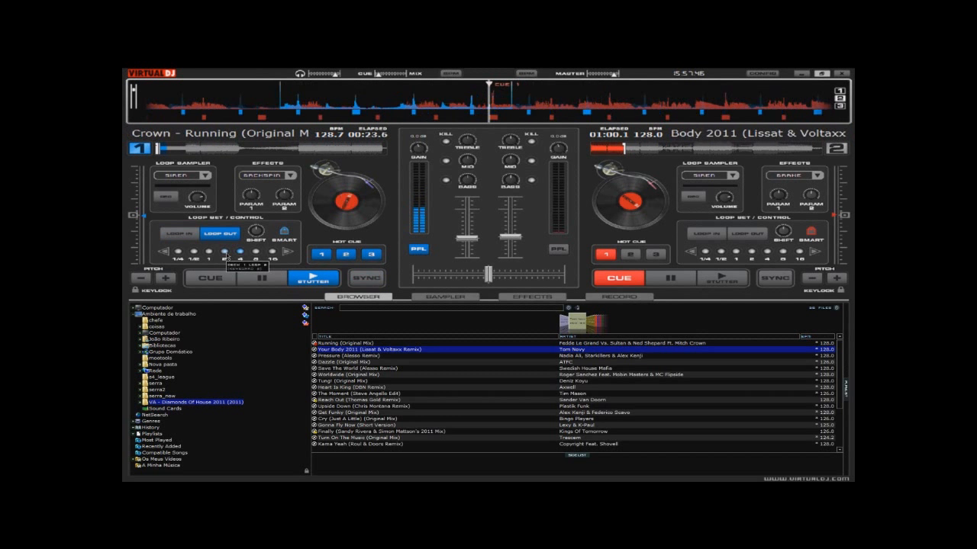
Step: Shorten deck 1's running loop to 1, 1/2 and 1/4 beat in turn
click(209, 253)
click(194, 253)
click(180, 254)
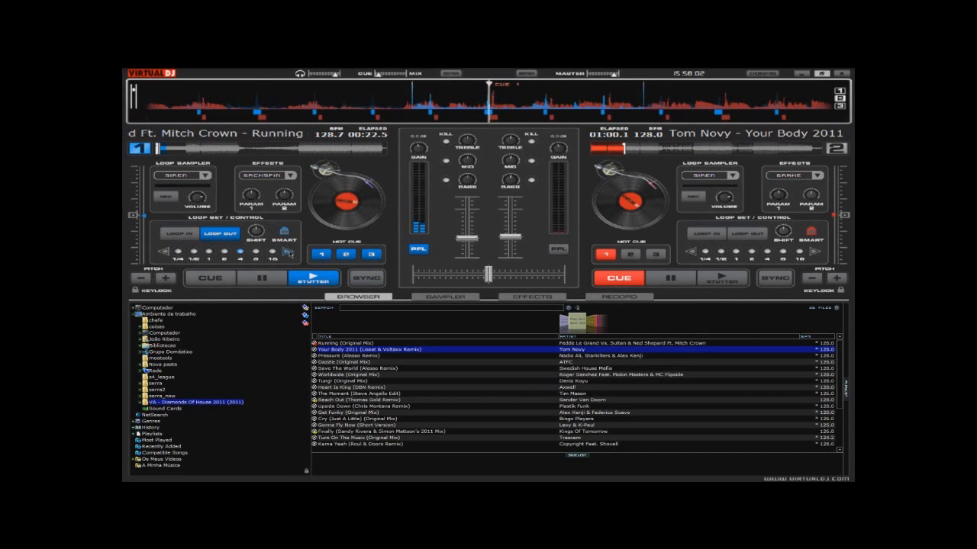
Step: Release deck 1's loop and mark a manual loop with its own in and out points
click(219, 238)
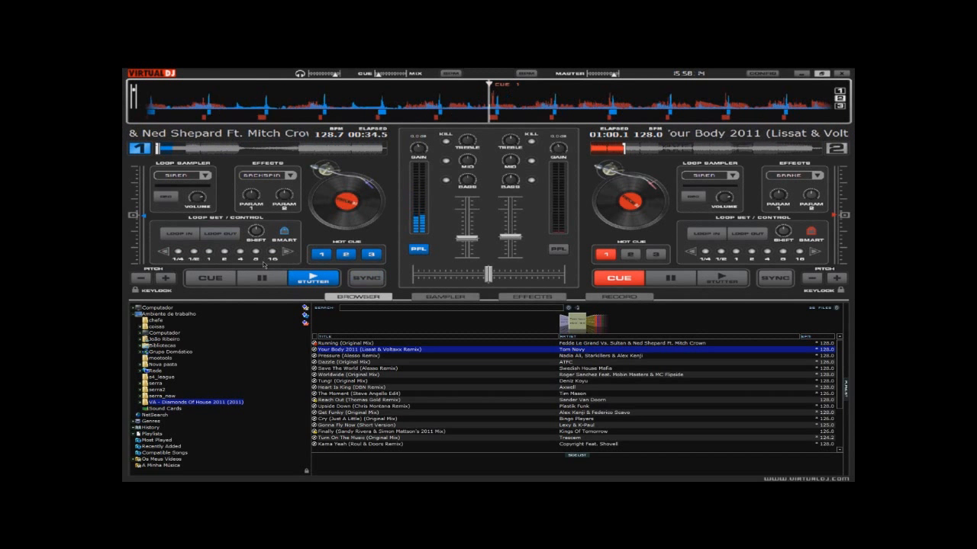
click(181, 240)
click(216, 235)
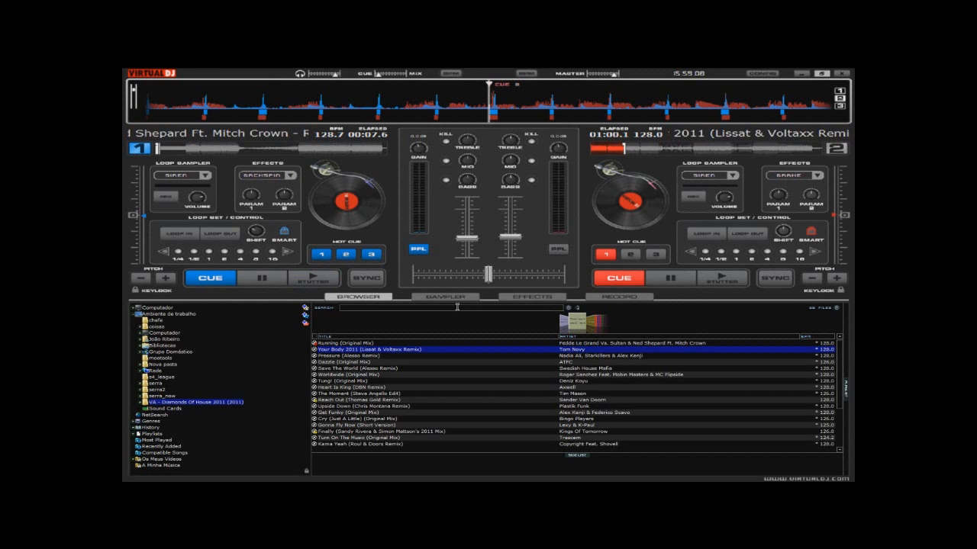
Step: Look through the sound effects page and deck 1's list of effects, and return to the track browser
click(509, 297)
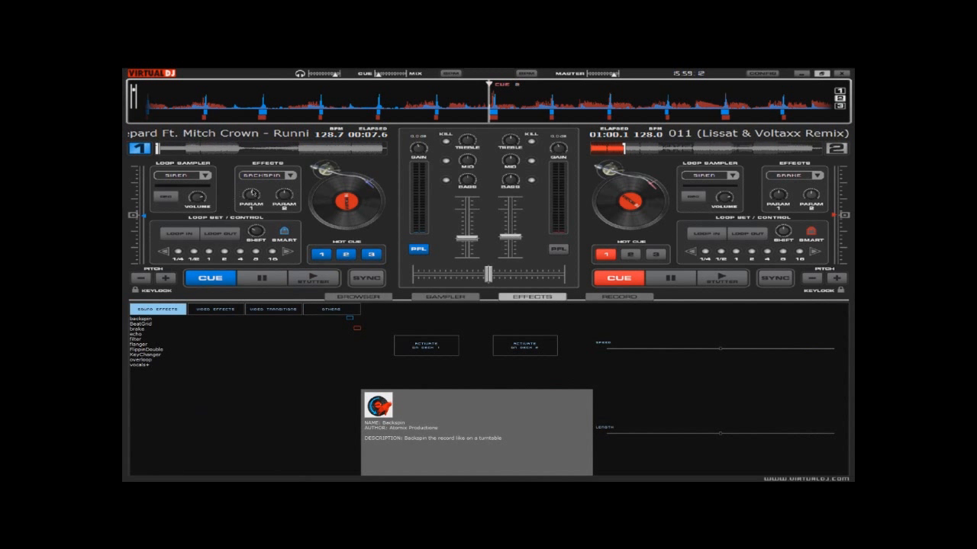
click(290, 176)
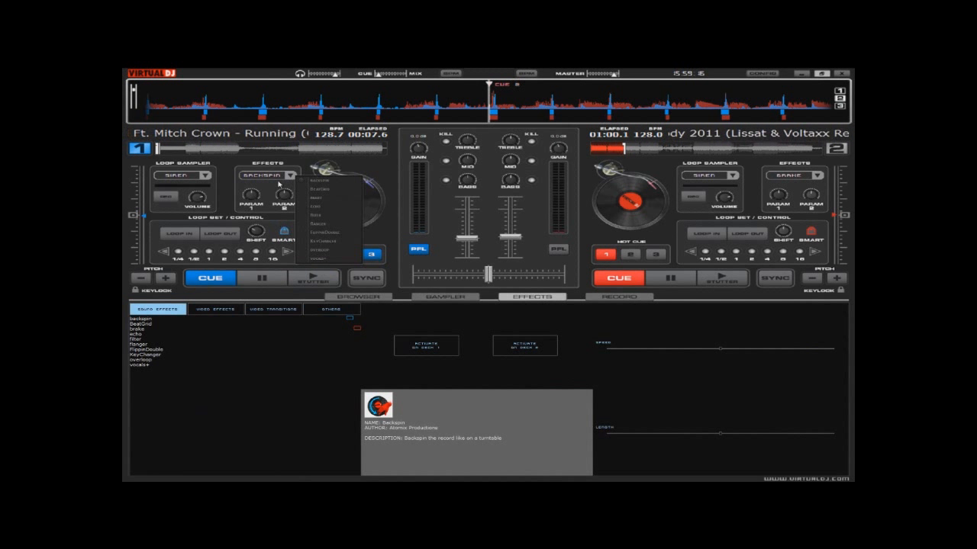
click(280, 177)
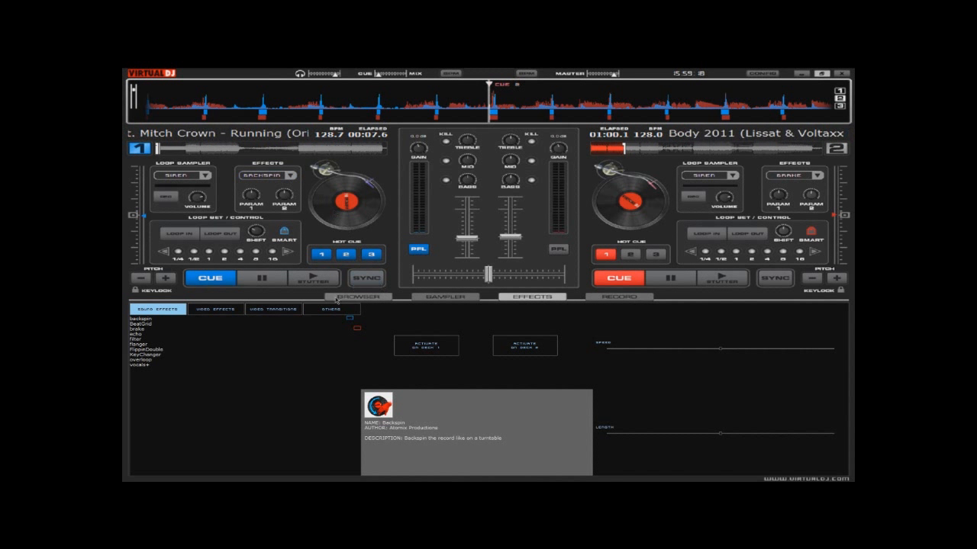
click(339, 298)
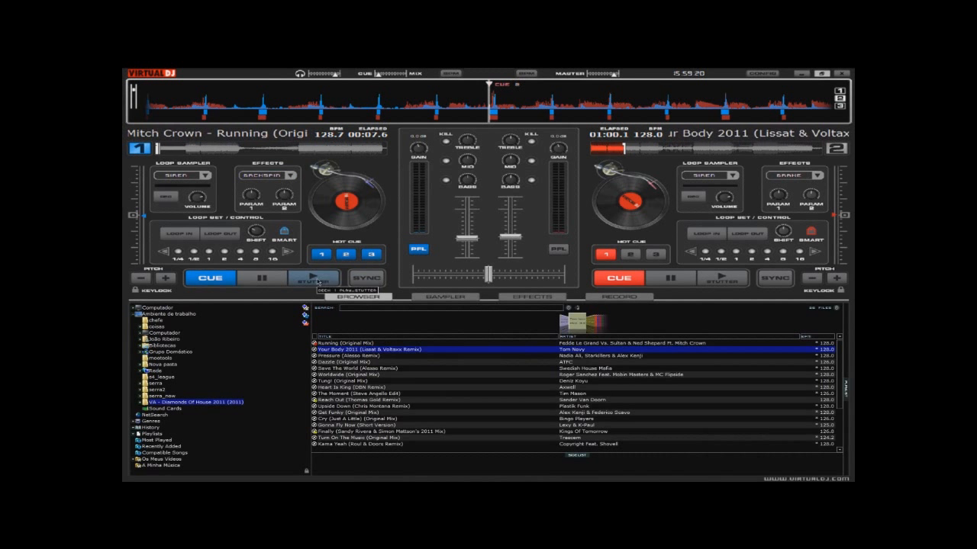
click(290, 176)
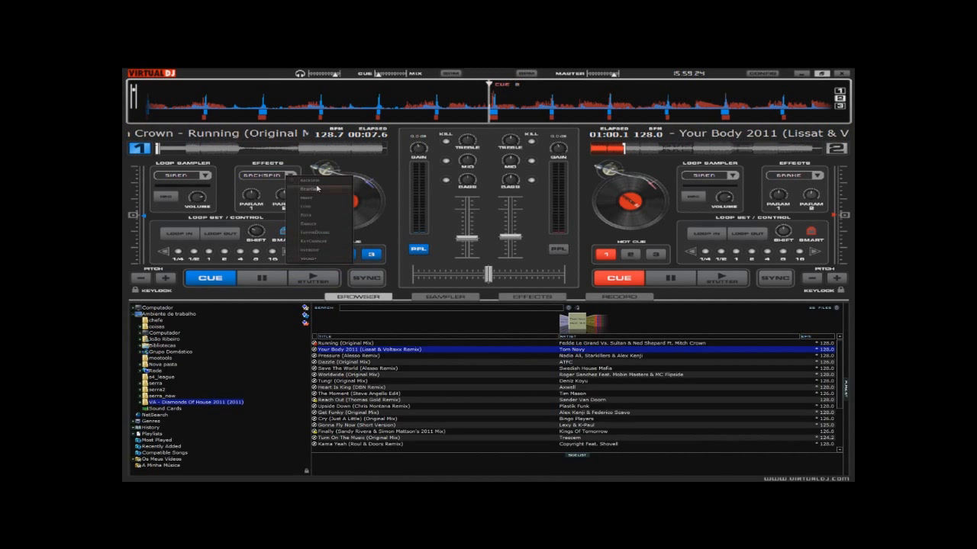
click(289, 166)
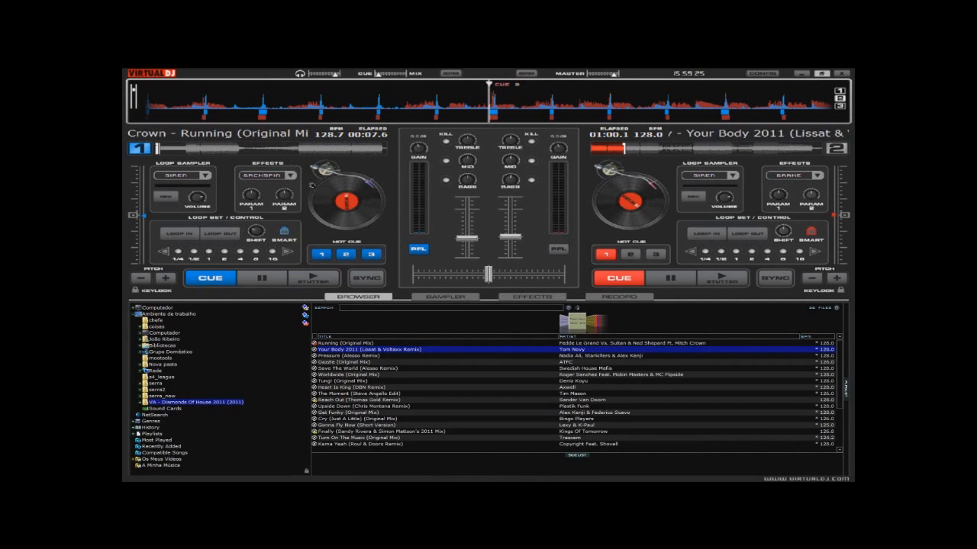
Step: Apply the Backspin effect to the playing deck 1, and restart the deck to apply the Brake effect
click(308, 284)
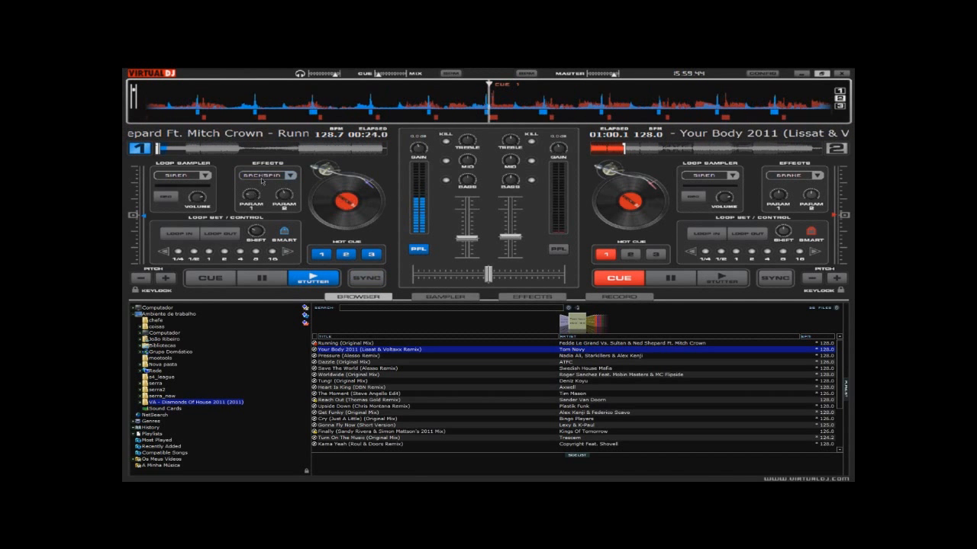
click(260, 177)
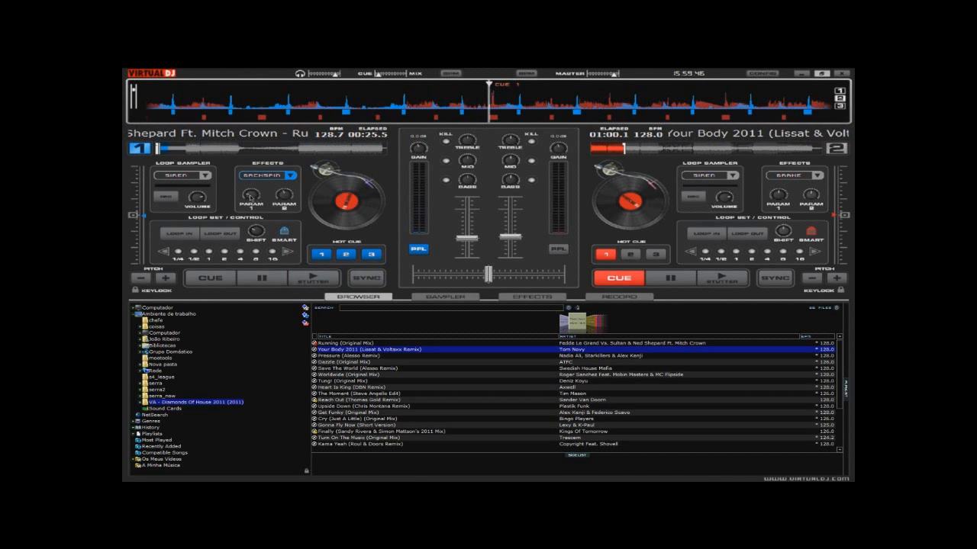
click(293, 177)
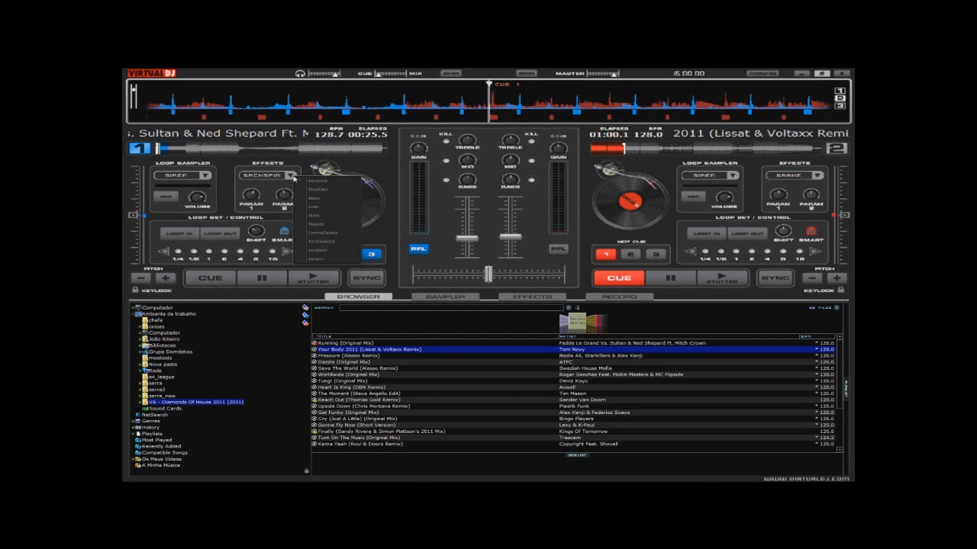
click(314, 198)
click(315, 278)
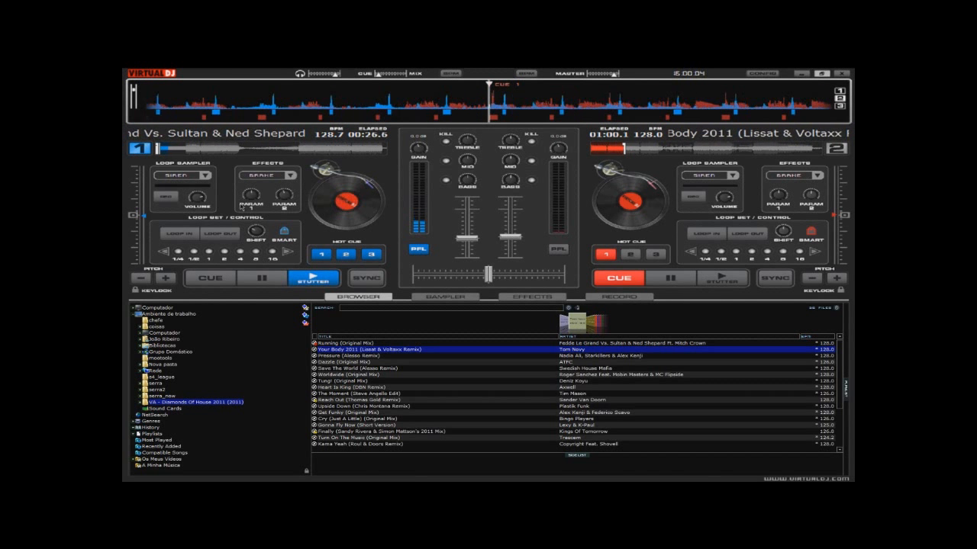
click(256, 175)
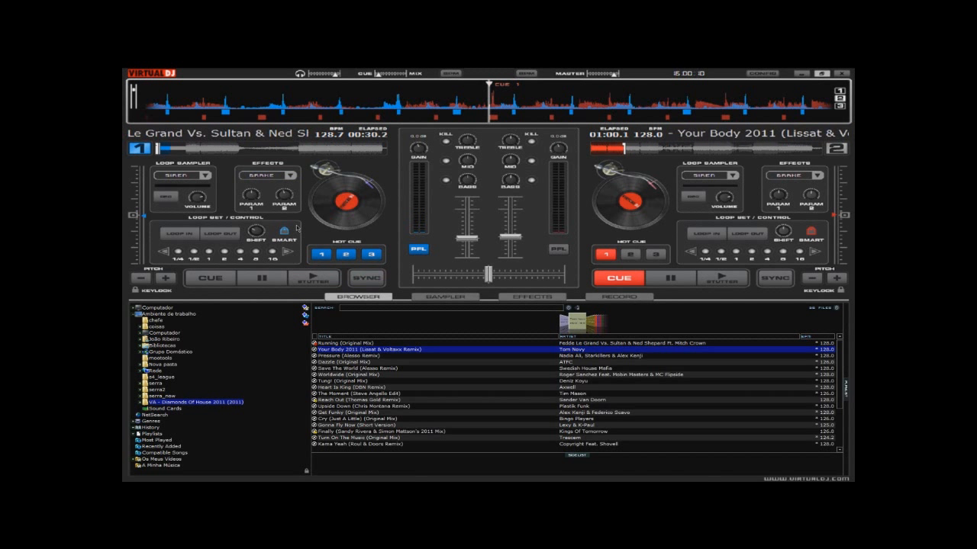
Step: Select the FlippinDouble effect for deck 1, play the track, and stop the deck back at its cue point
click(291, 178)
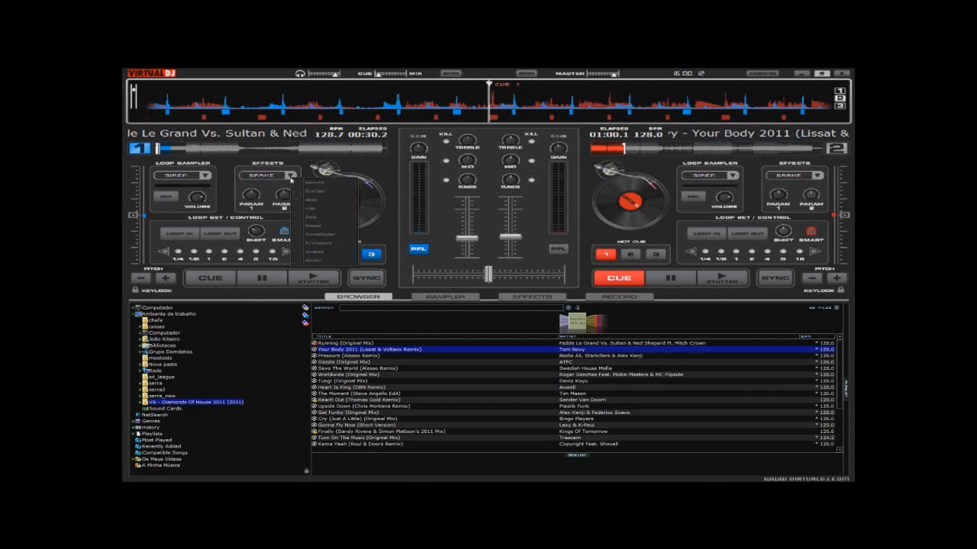
click(339, 235)
click(313, 278)
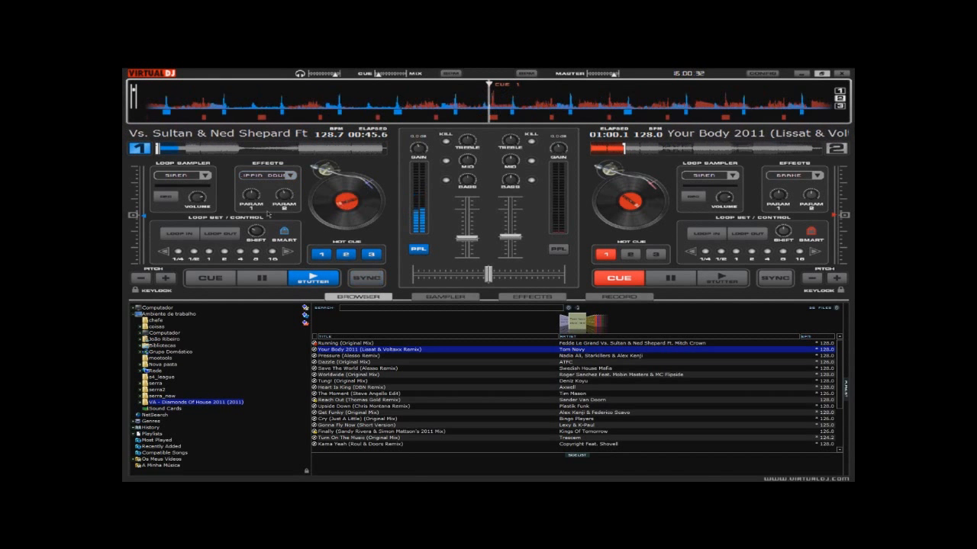
click(222, 279)
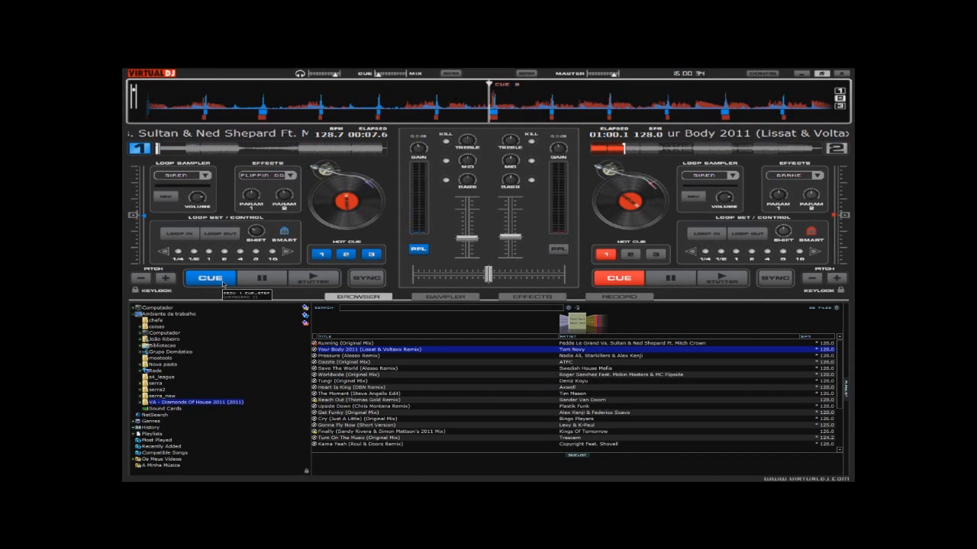
Step: Show the sampler page, and look over deck 1's lists of effects and loop samples
click(291, 176)
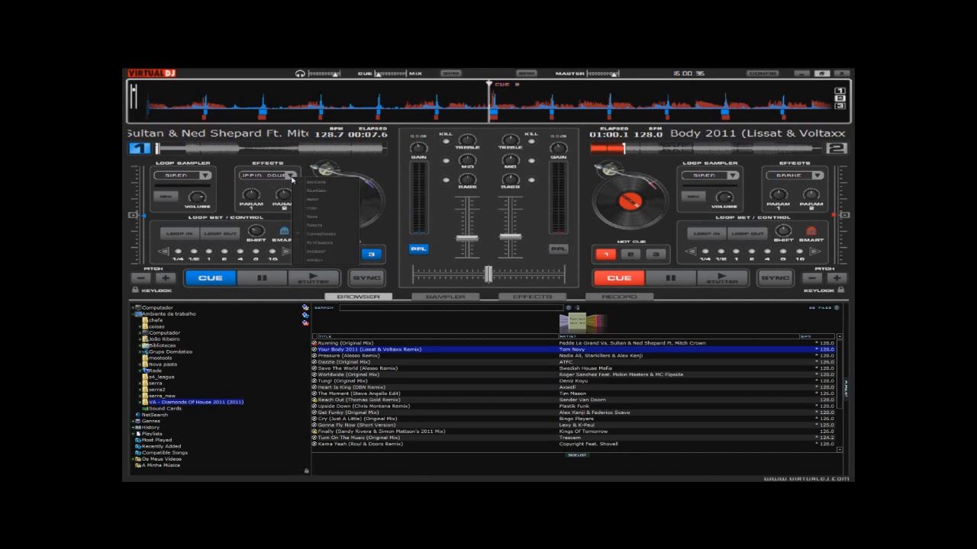
click(293, 167)
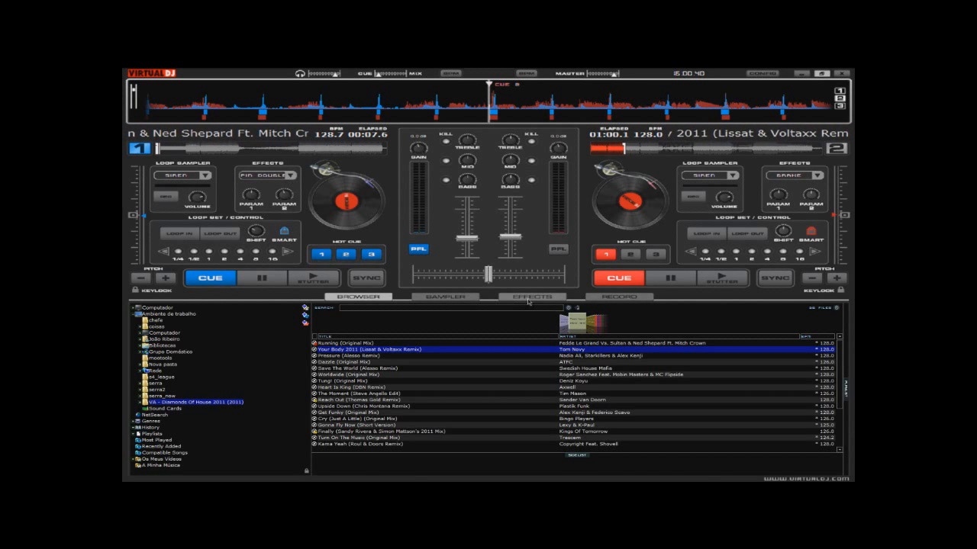
click(438, 297)
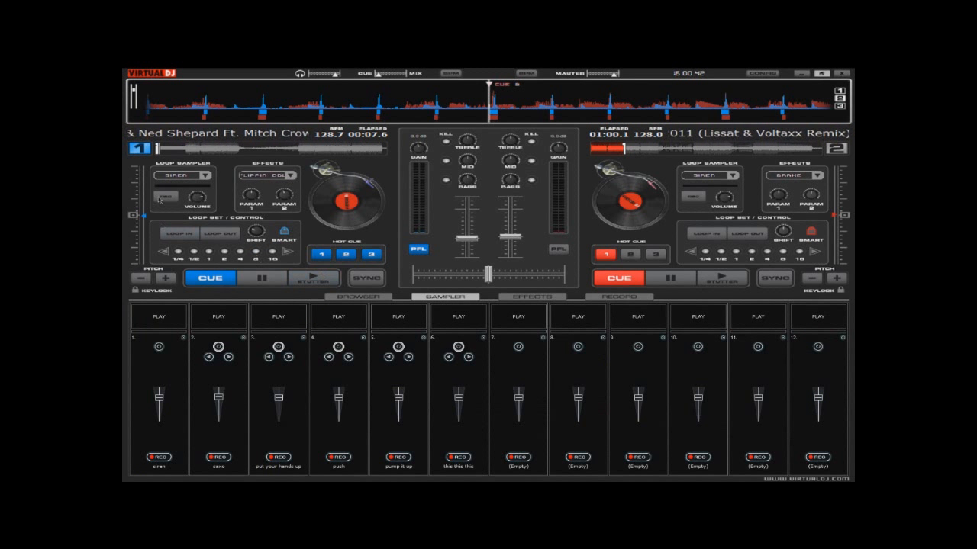
click(204, 176)
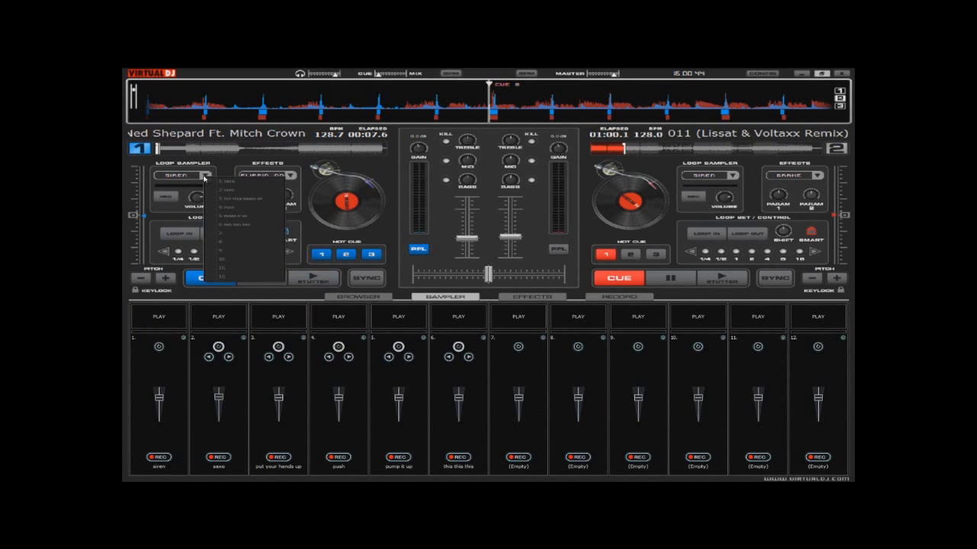
click(407, 296)
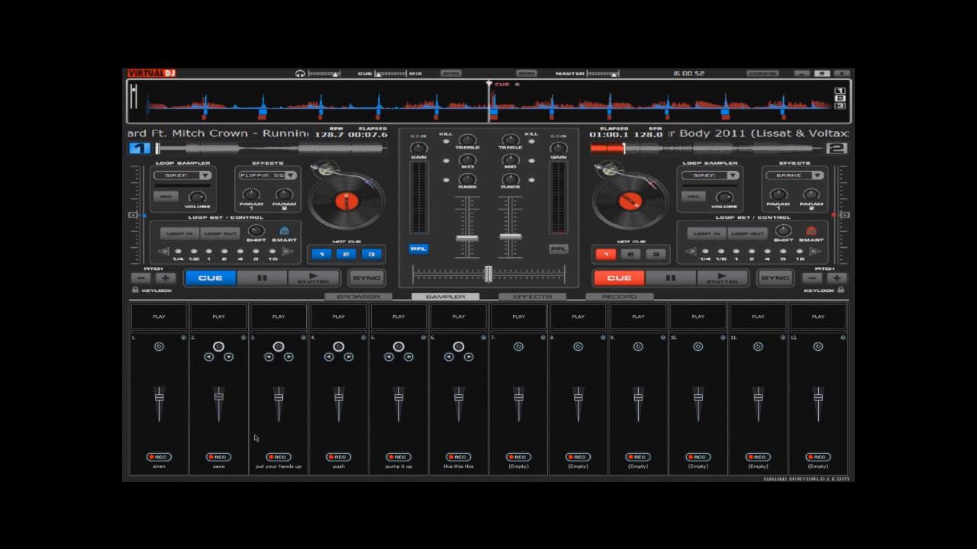
Step: Trigger the samples in slots 1 to 6 one after another, from siren to this this this
click(158, 317)
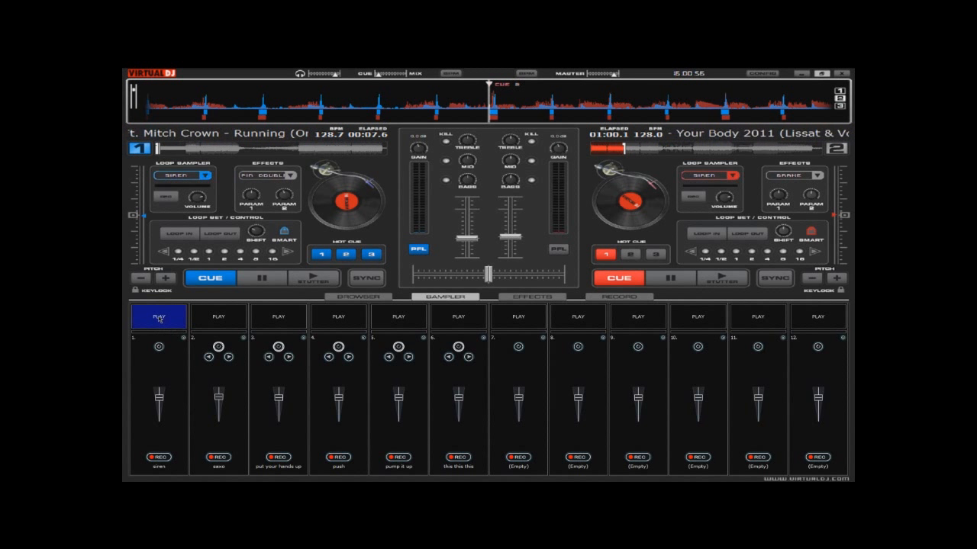
click(219, 323)
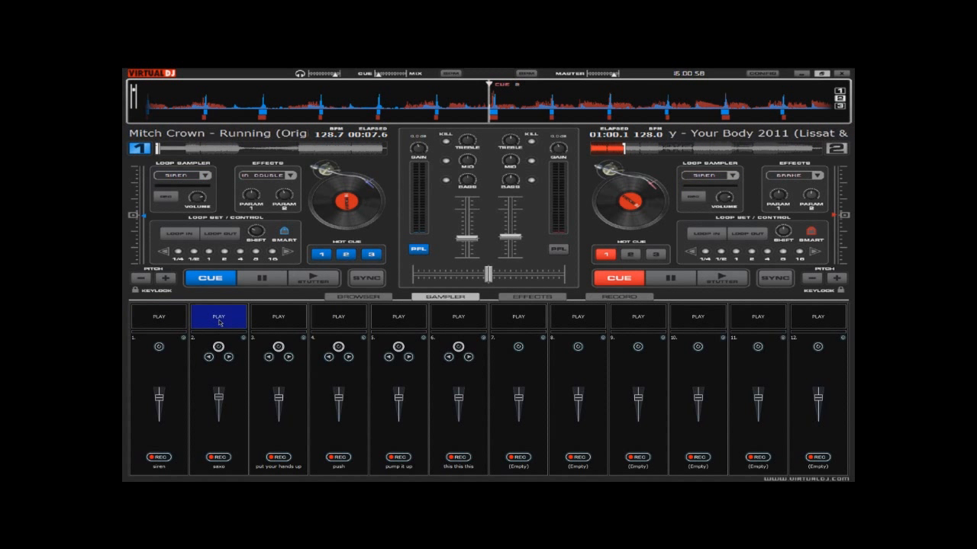
click(271, 318)
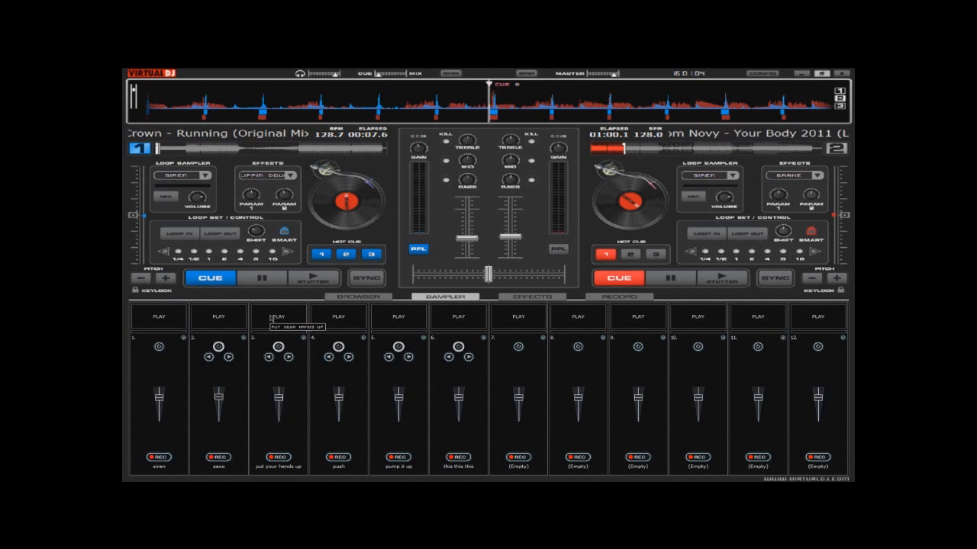
click(346, 318)
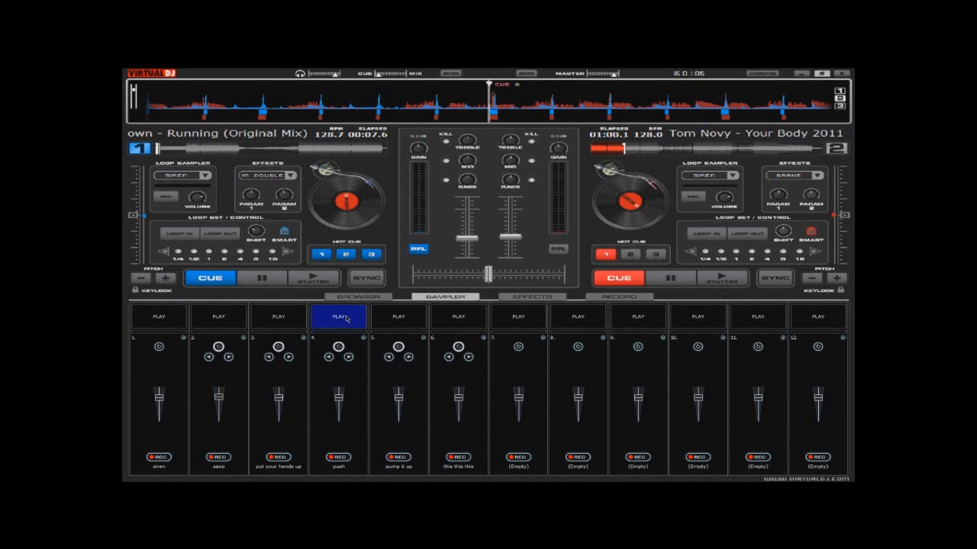
click(392, 317)
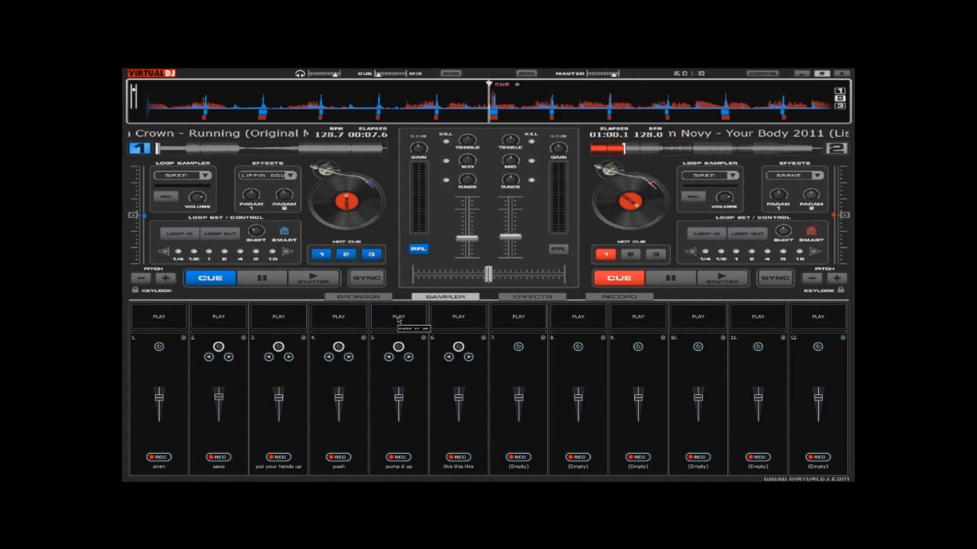
click(449, 322)
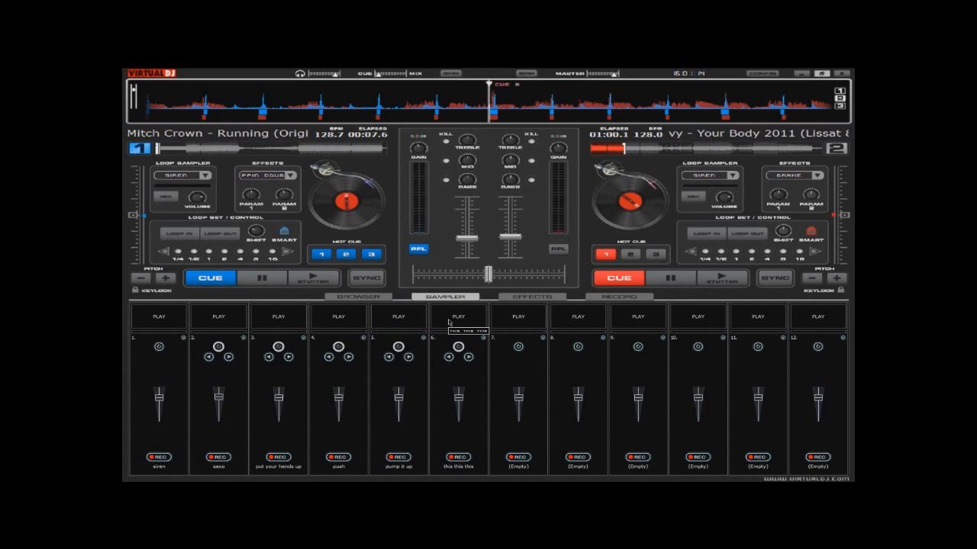
Step: Record a short sample of deck 1's playback into empty sampler slot 7, and play it with the deck paused
click(313, 279)
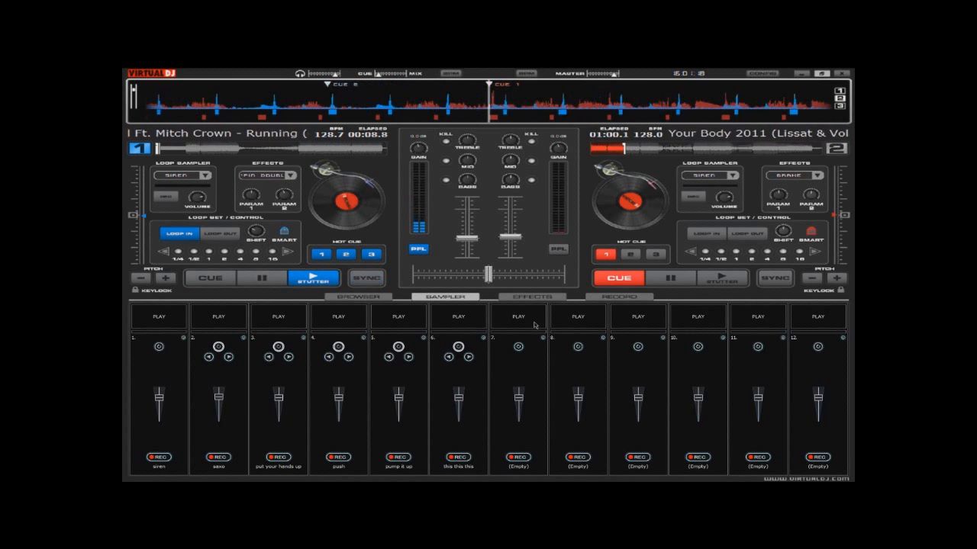
click(518, 458)
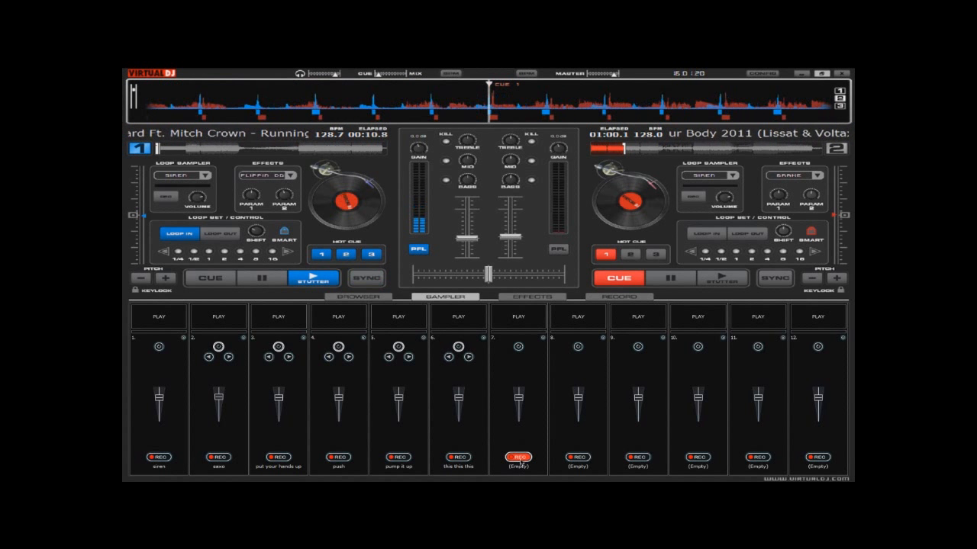
click(520, 460)
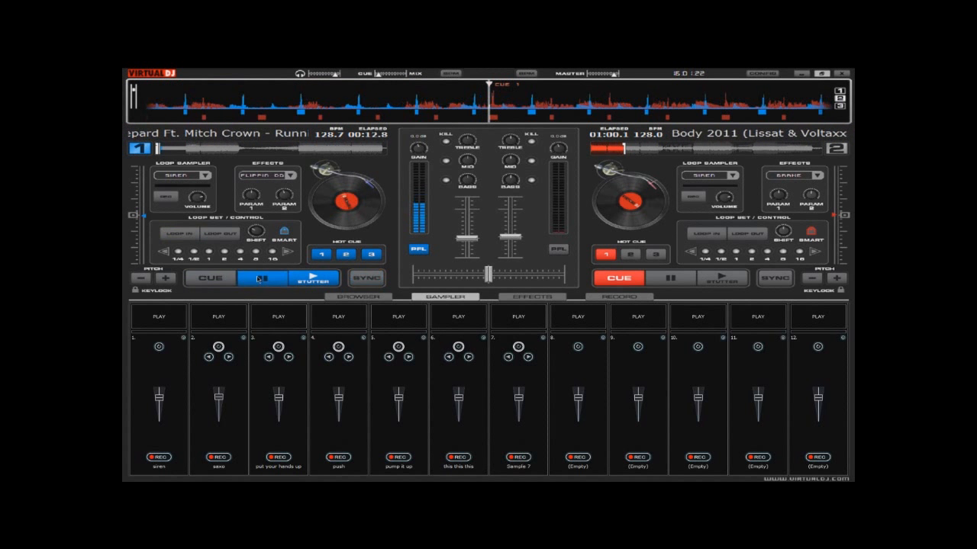
click(263, 279)
click(523, 317)
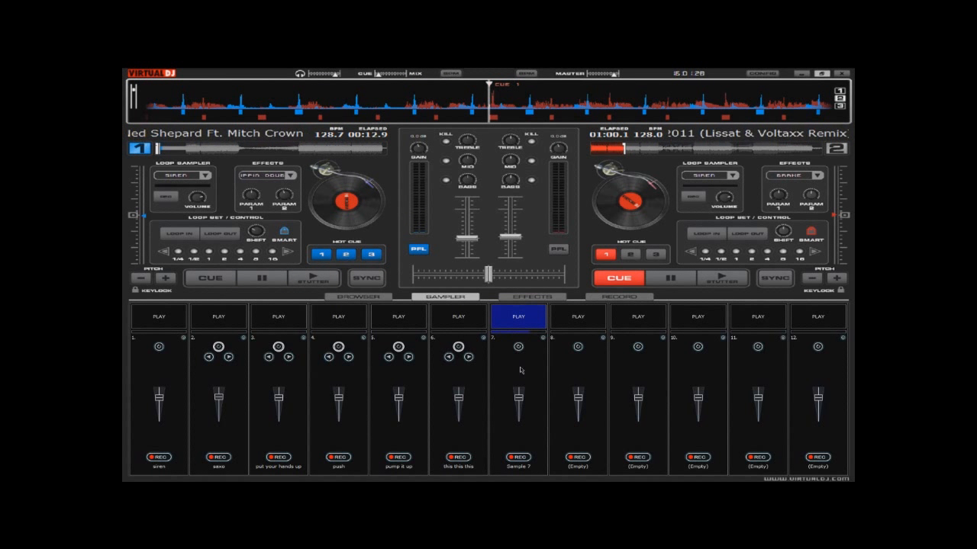
Step: Loop the recorded sample in slot 7 with a slight volume adjustment, play it again, and stop it
click(522, 324)
mouse_move(522, 391)
mouse_down()
mouse_move(520, 410)
mouse_move(516, 393)
mouse_up()
click(515, 326)
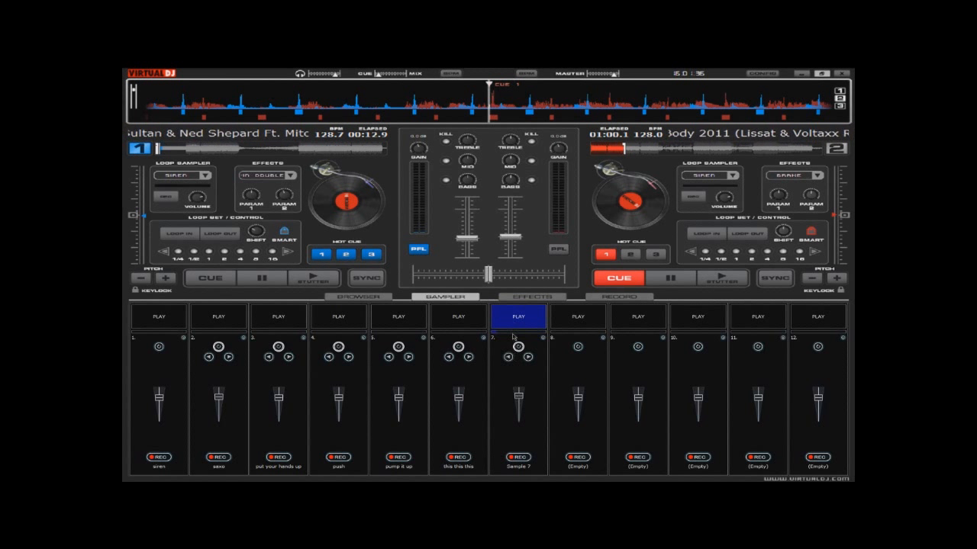
click(516, 319)
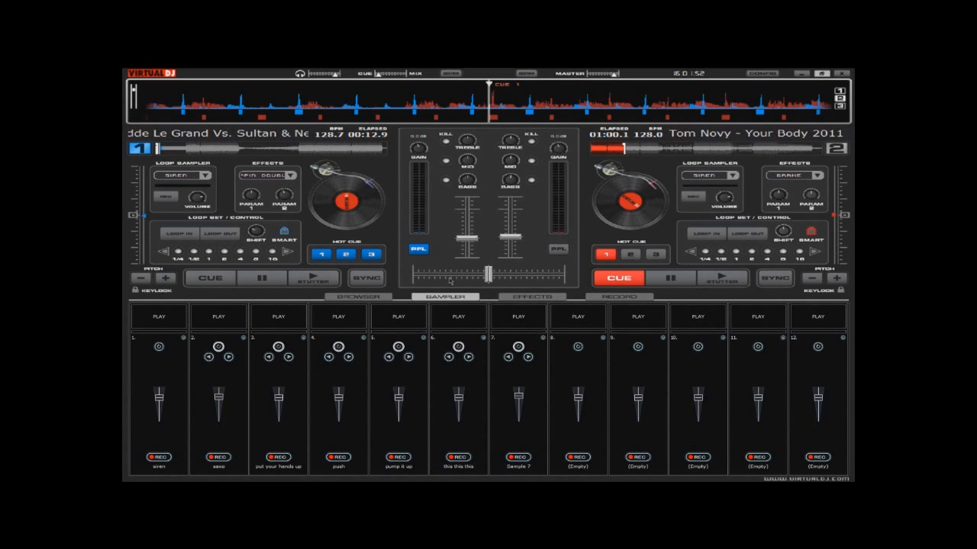
Step: Show the track browser and the recording page with its start recording control, and return to the track browser
click(366, 298)
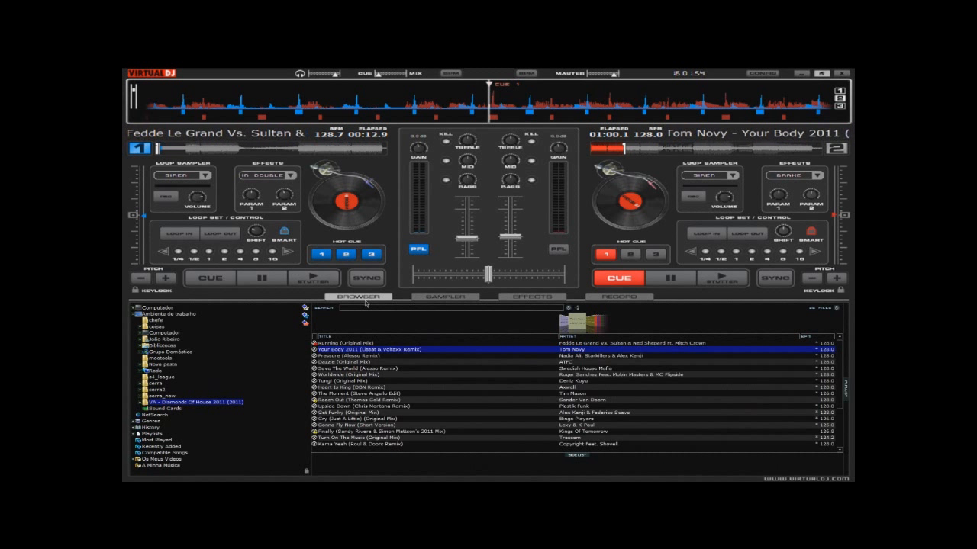
click(619, 298)
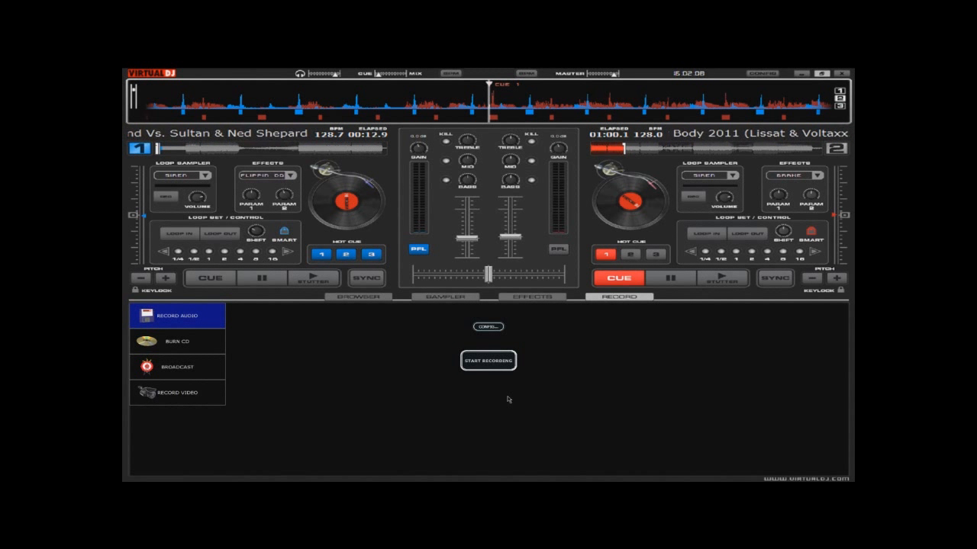
click(343, 298)
Step: Play deck 1 and return it to its cue point, then start deck 2 and sync deck 1's tempo to it
click(312, 279)
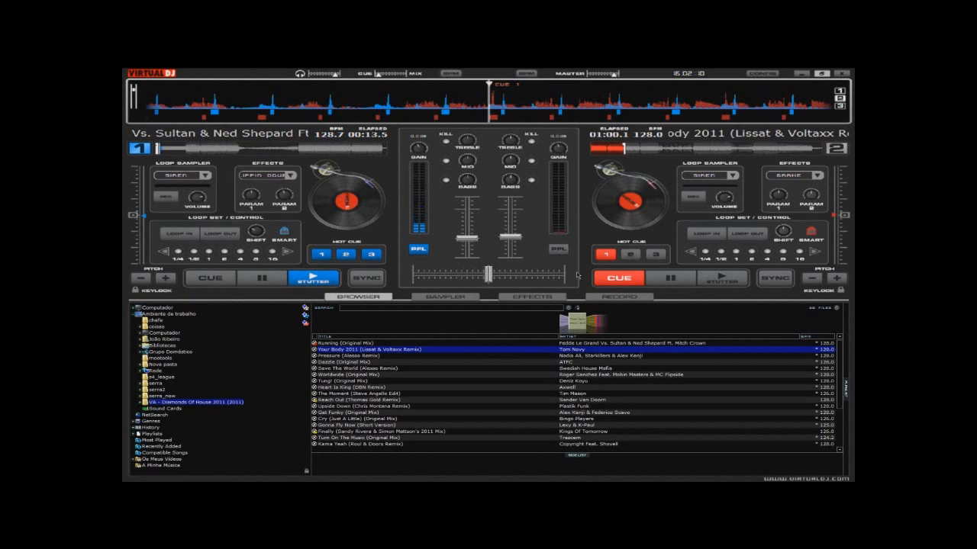
click(222, 279)
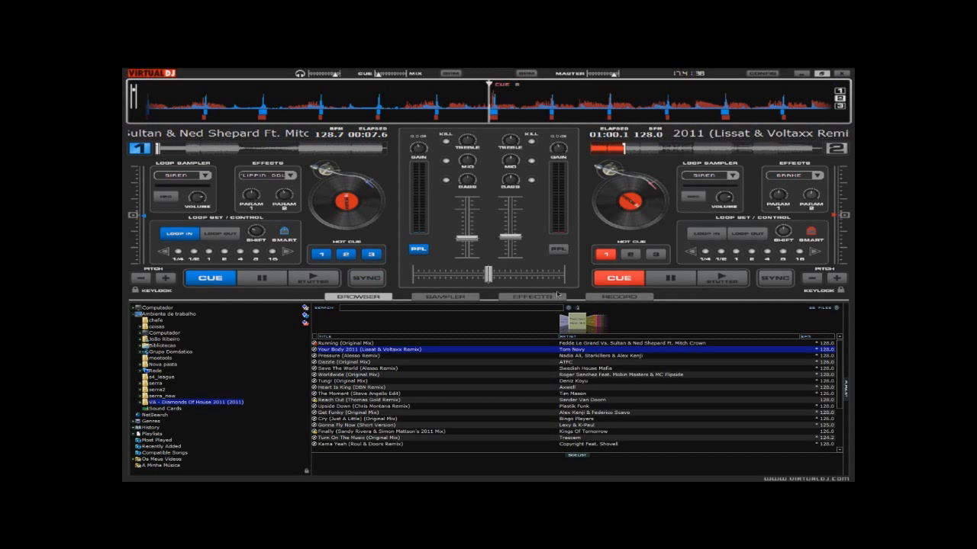
click(728, 281)
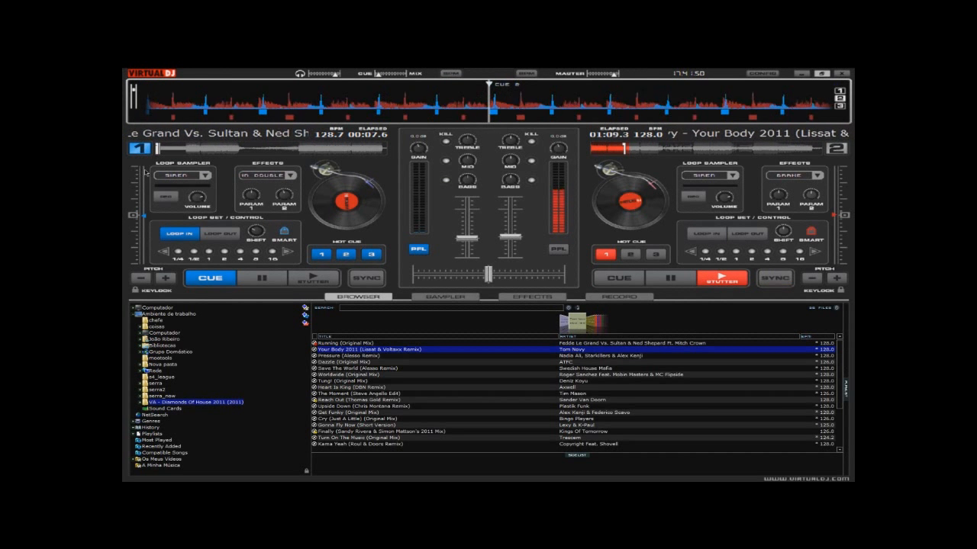
click(364, 281)
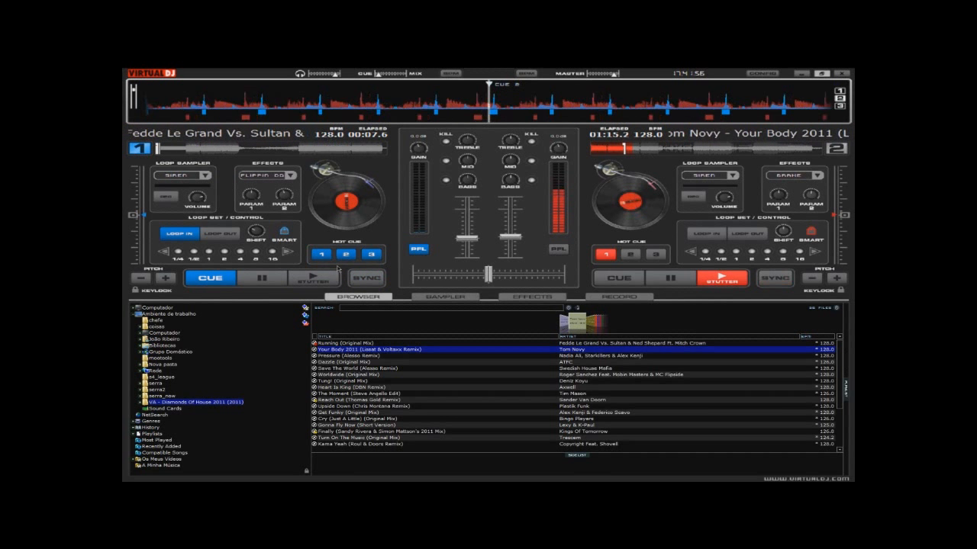
Step: Move the crossfader fully to deck 2, and start deck 1 in sync with deck 2's beat
drag(488, 275, 563, 275)
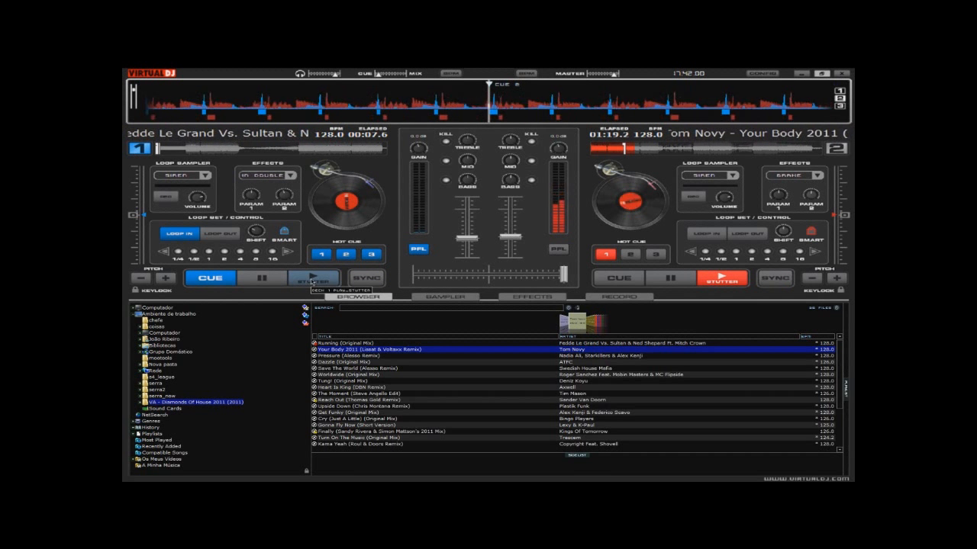
click(311, 281)
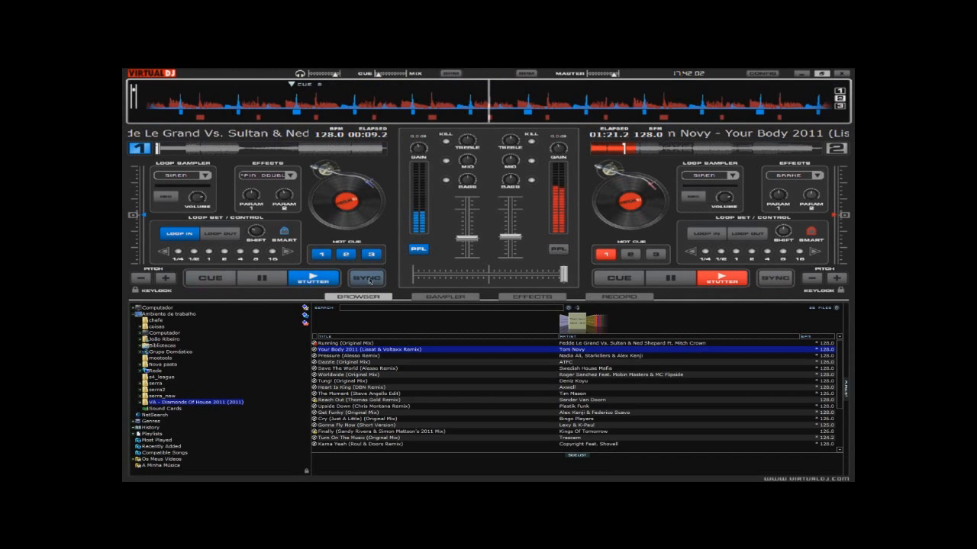
click(368, 280)
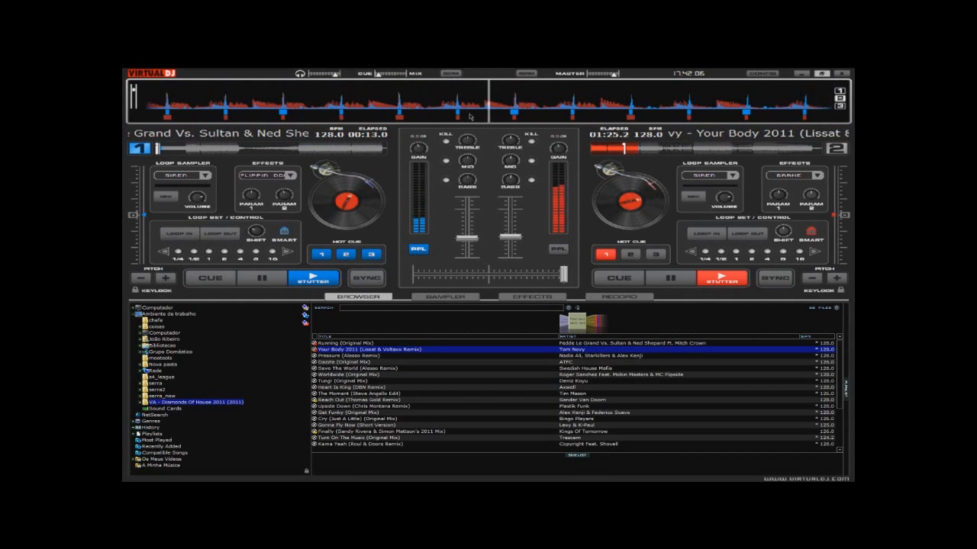
Step: Bring the crossfader back to the centre to mix both tracks, and nudge deck 1's platter by hand
drag(562, 273, 489, 274)
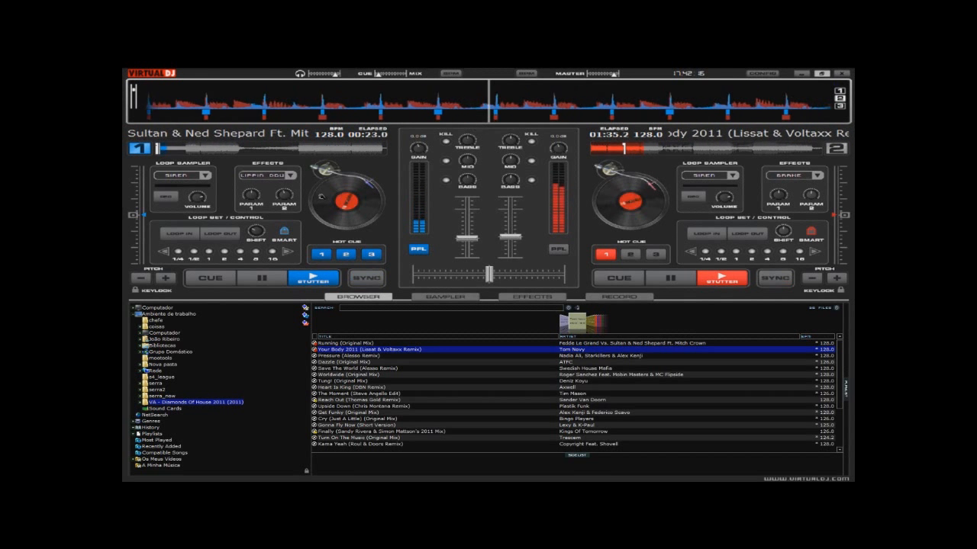
drag(321, 196, 331, 210)
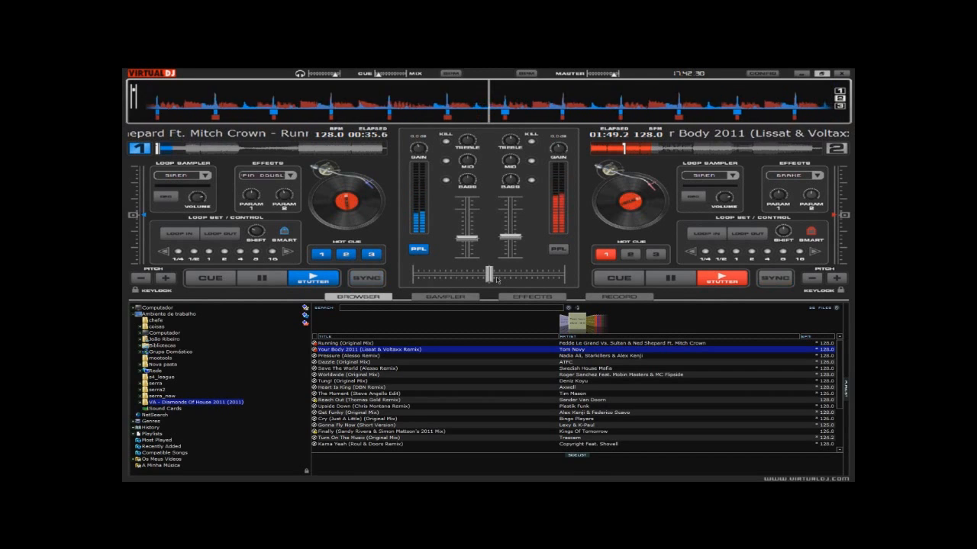
mouse_move(490, 276)
mouse_down()
mouse_move(412, 276)
mouse_move(563, 277)
mouse_move(373, 284)
mouse_move(490, 284)
mouse_up()
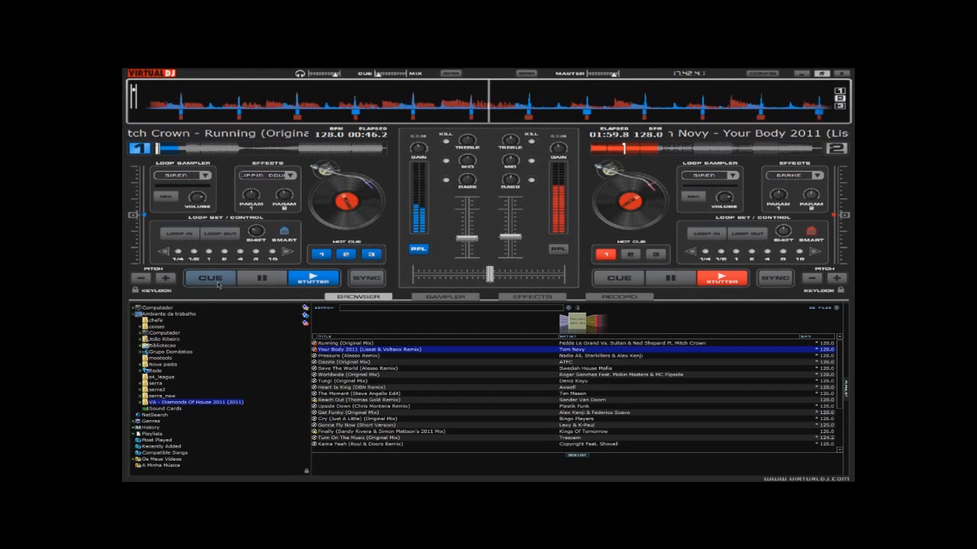
Step: Pause the tracks on deck 1 and deck 2
click(261, 277)
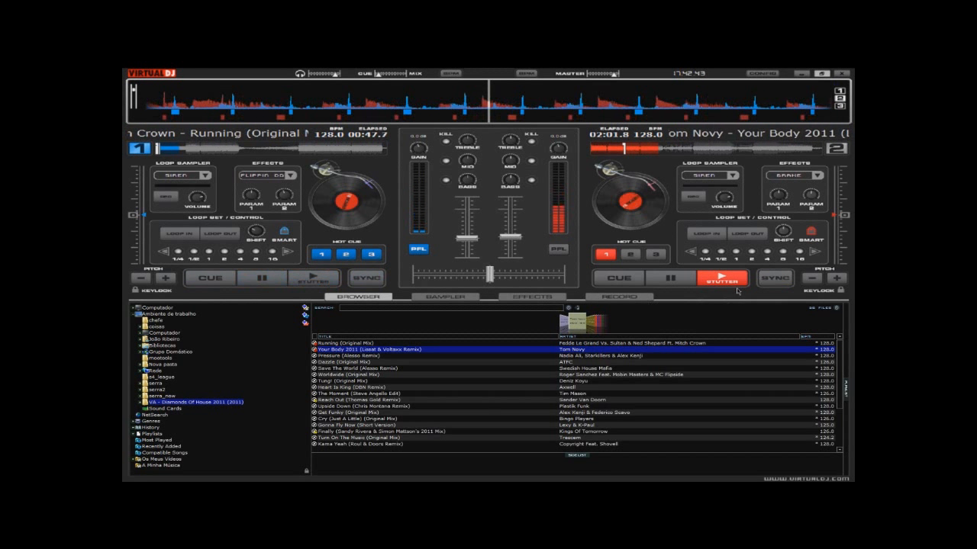
click(674, 281)
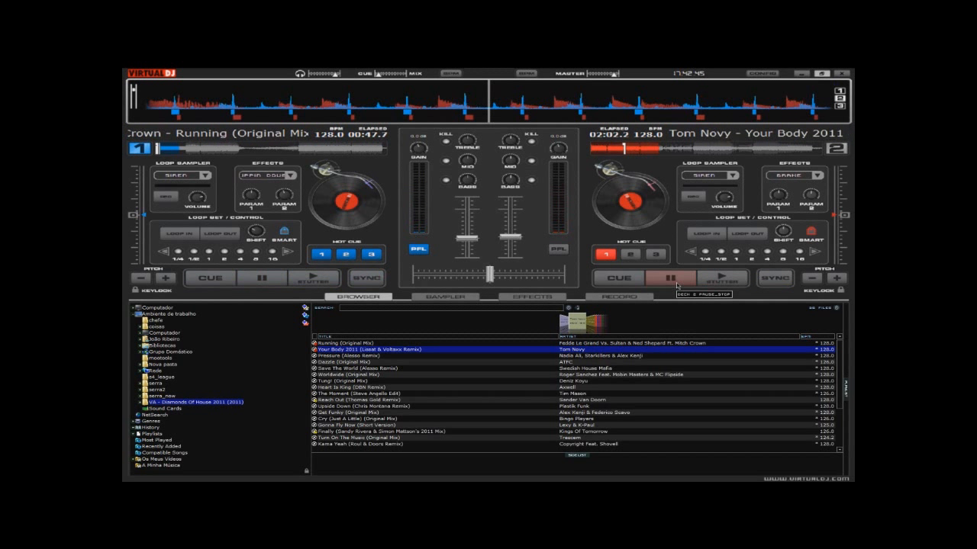